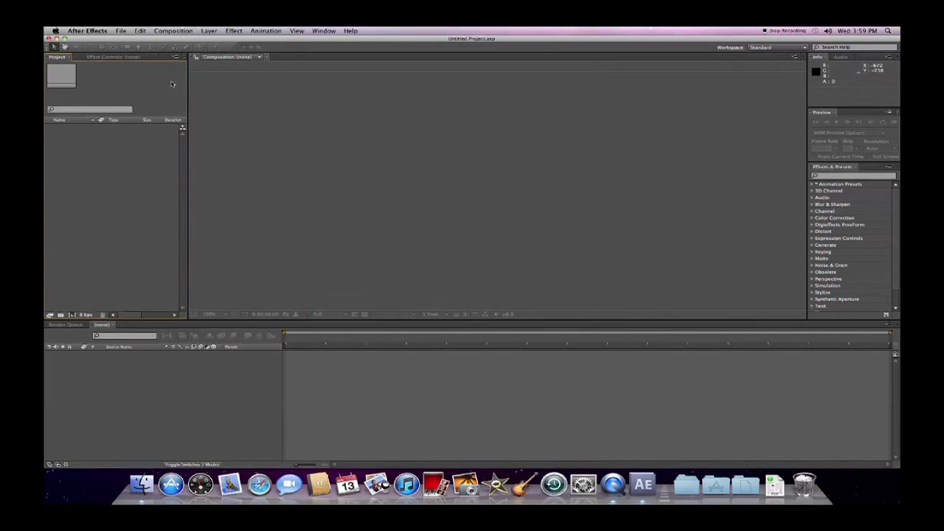
Step: Create a 1920×1080 HDTV 1080 29.97 fps composition named 'Scrolling map'
click(177, 31)
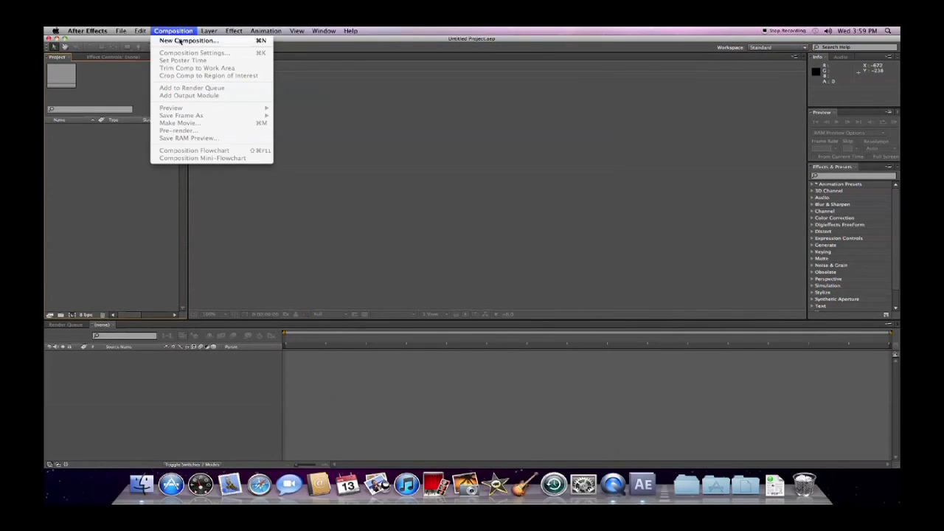
click(181, 38)
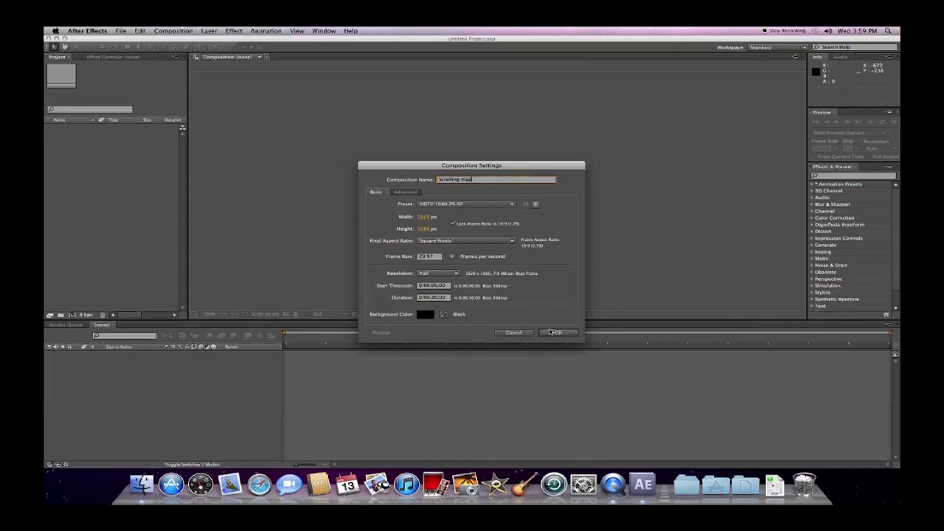
click(555, 334)
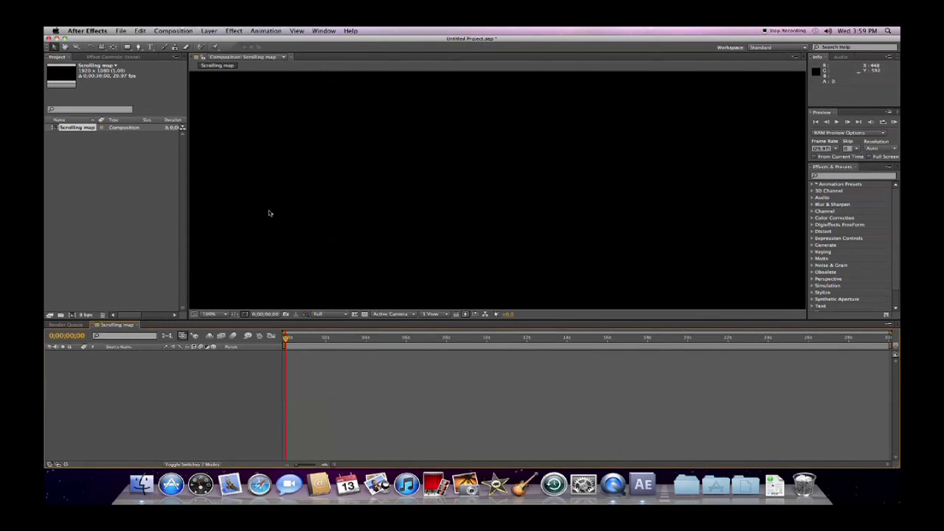
Step: Import the political world map image into the project
double_click(107, 170)
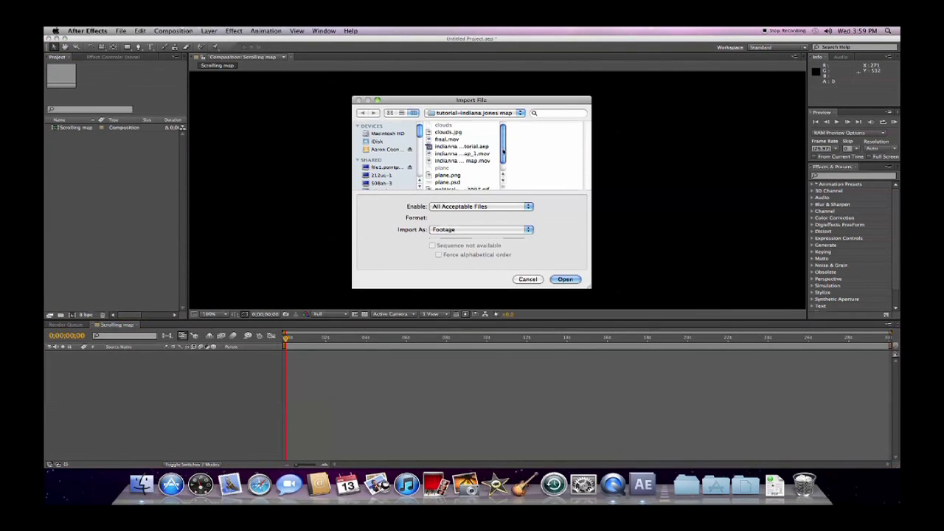
scroll(476, 179, down, 2)
click(478, 179)
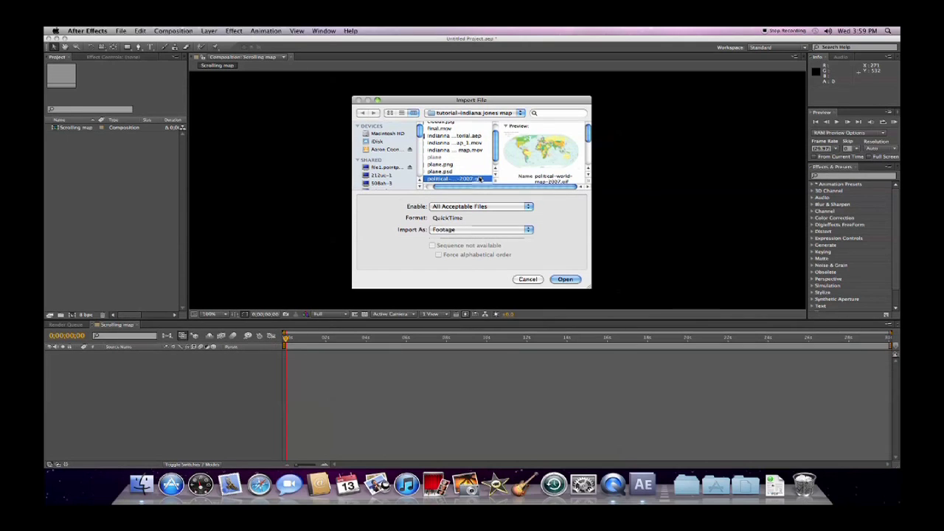
scroll(587, 137, down, 5)
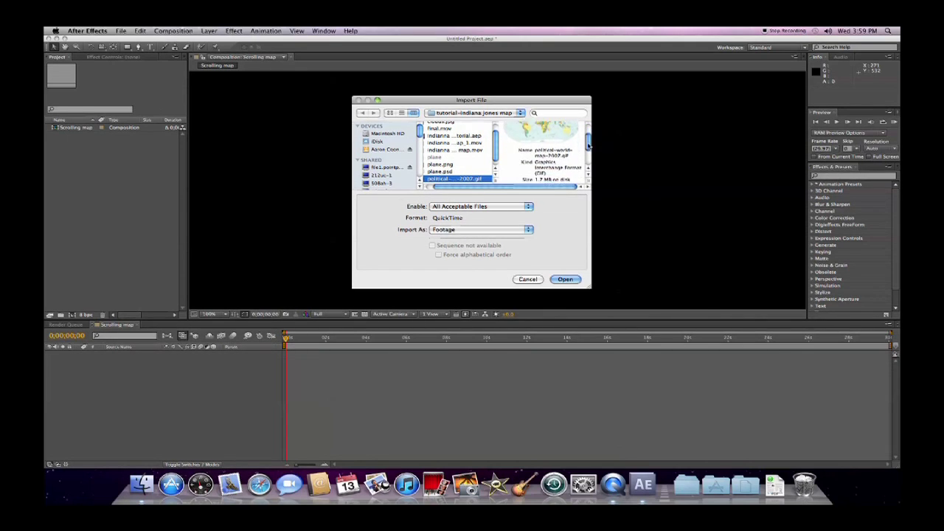
click(565, 279)
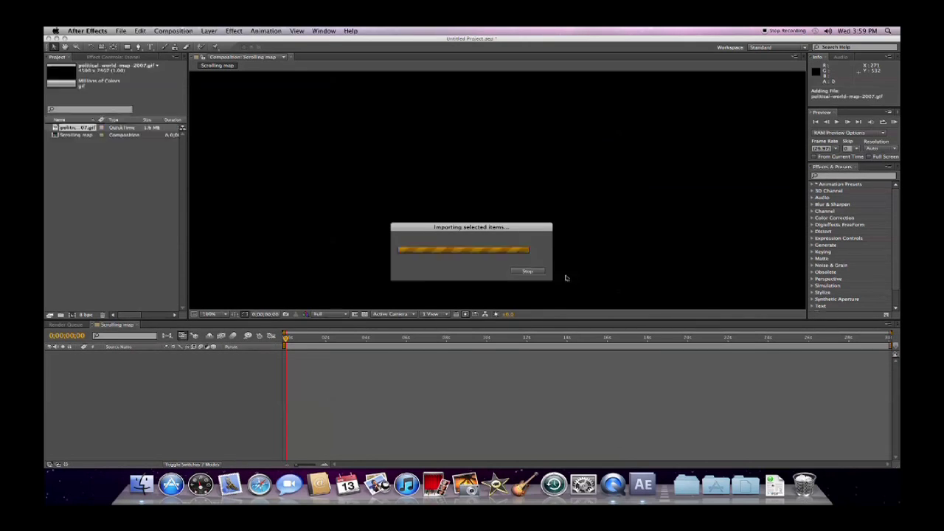
Step: Import the clouds.jpg sky image
double_click(110, 187)
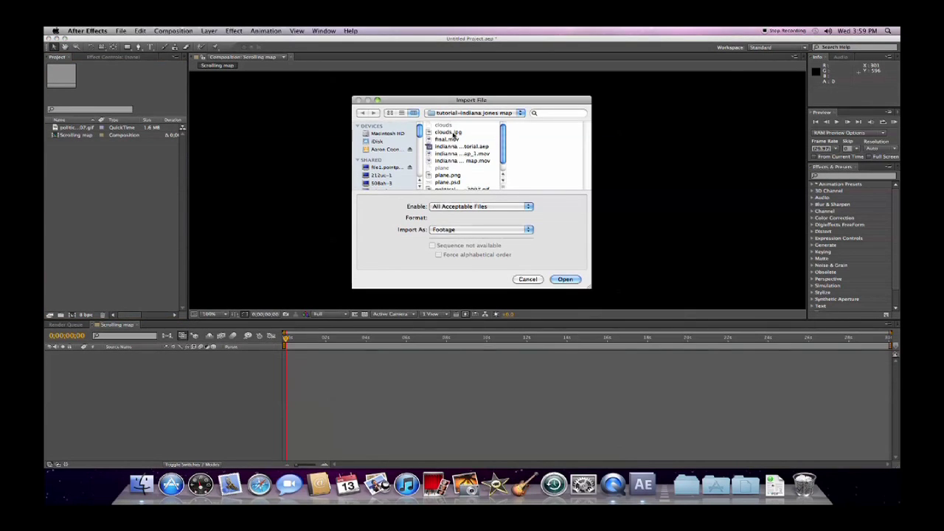
click(446, 133)
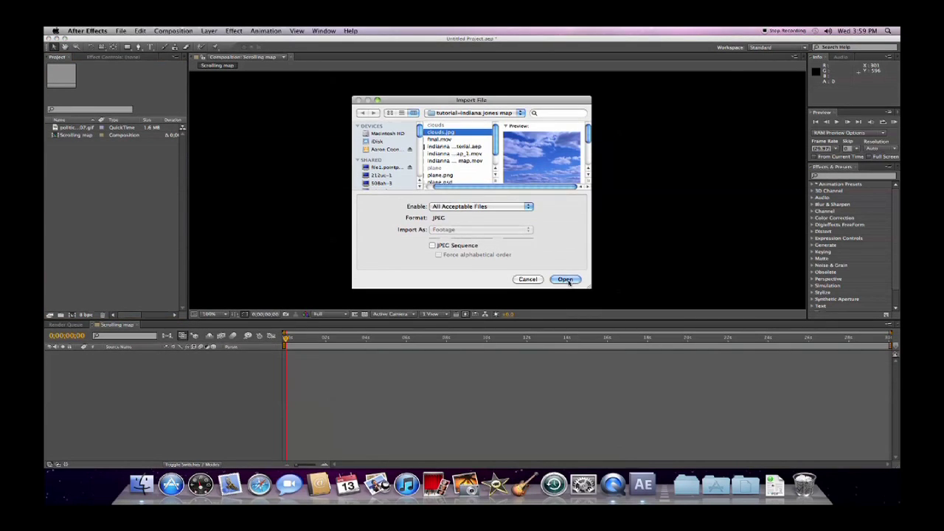
click(565, 279)
Step: Import plane.psd as Composition - Retain Layer Sizes, and add the world map to Scrolling map
double_click(123, 202)
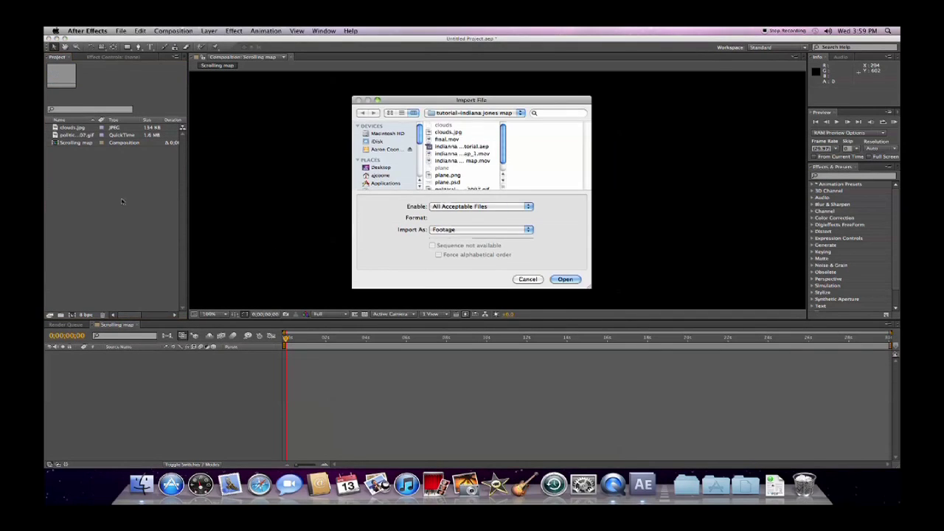
click(447, 182)
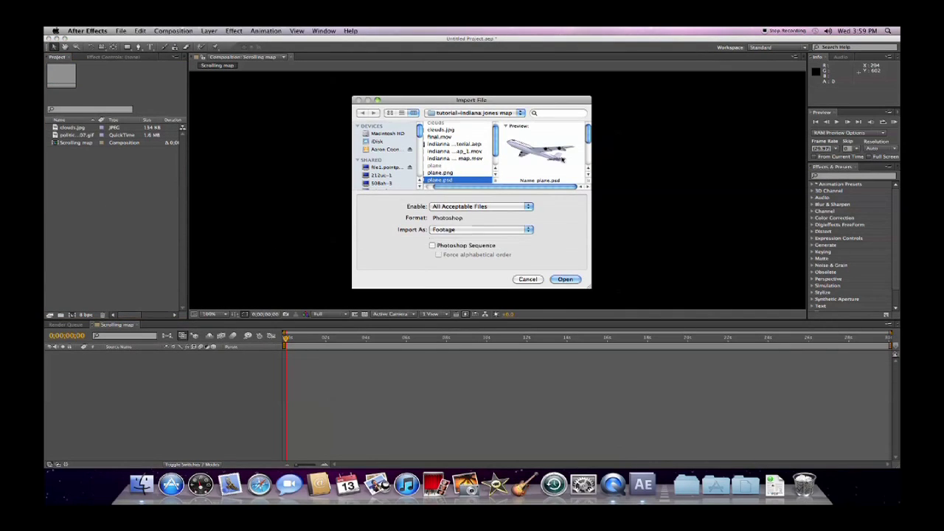
click(527, 229)
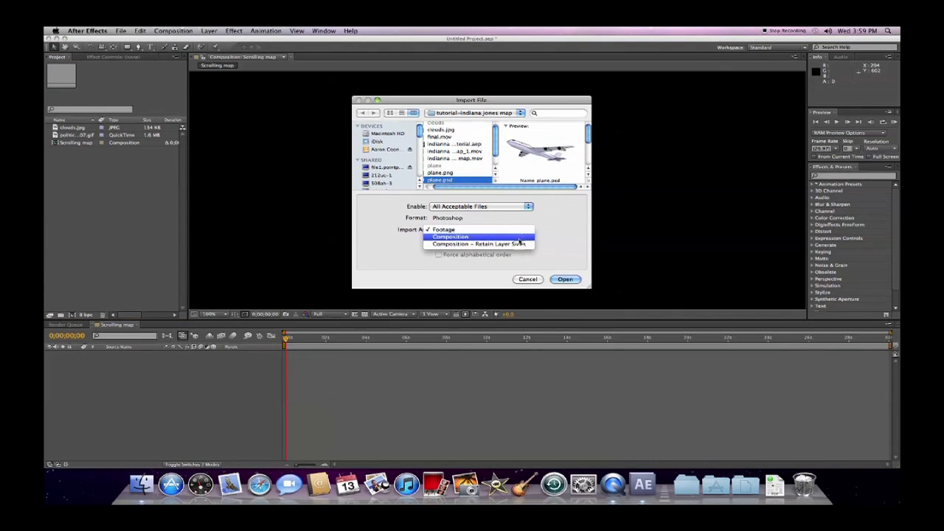
click(518, 243)
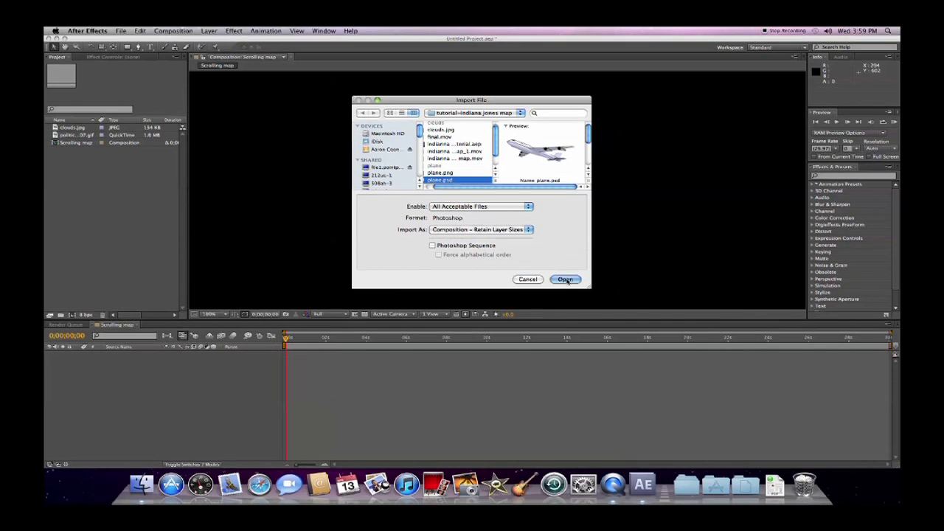
click(565, 280)
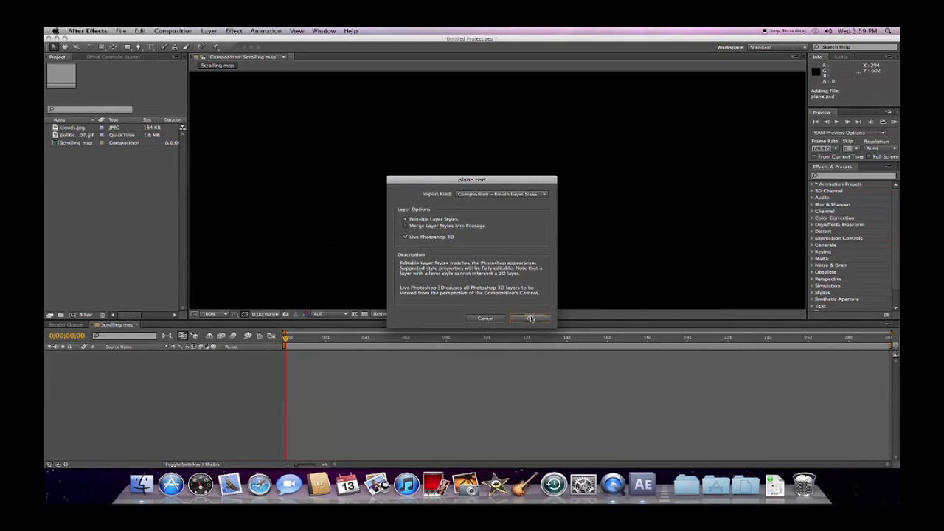
click(531, 318)
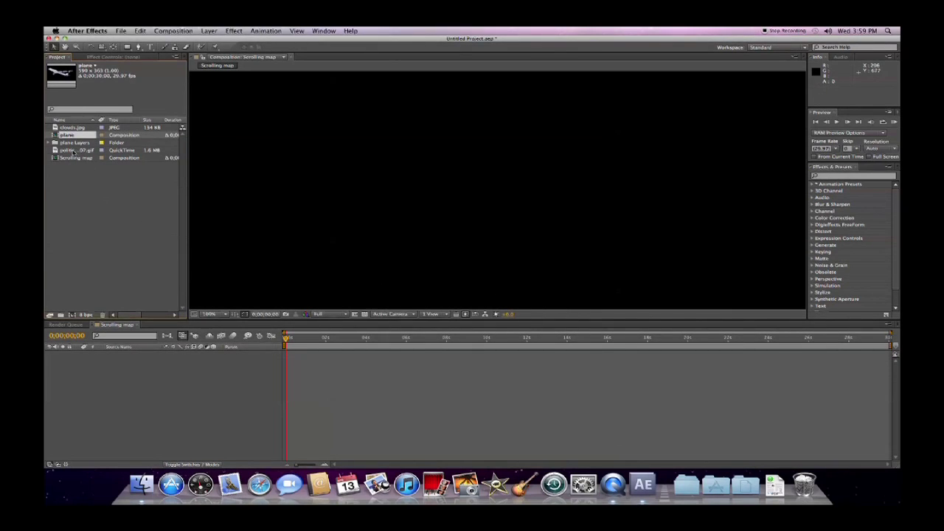
drag(74, 152, 100, 372)
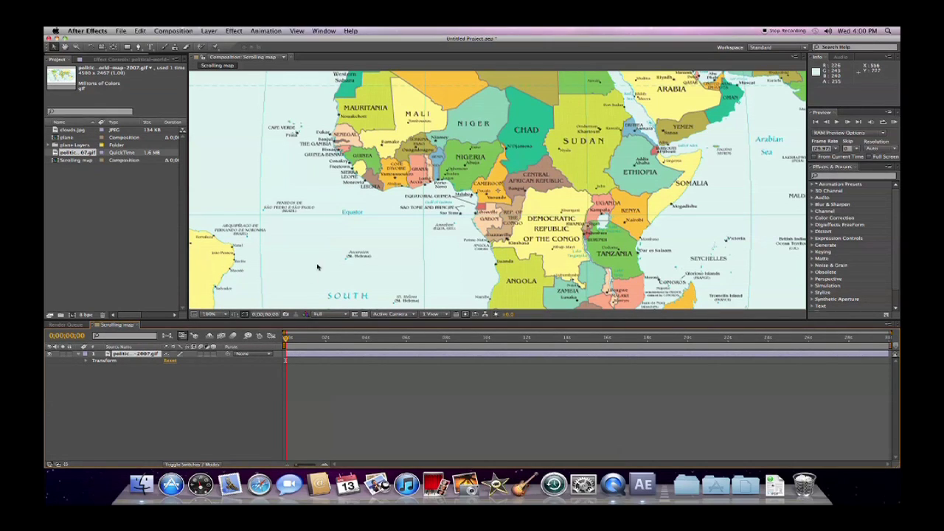
Step: Move the map to Position 925, 1288 over Greenland and Europe, with Title/Action Safe guides shown
click(86, 361)
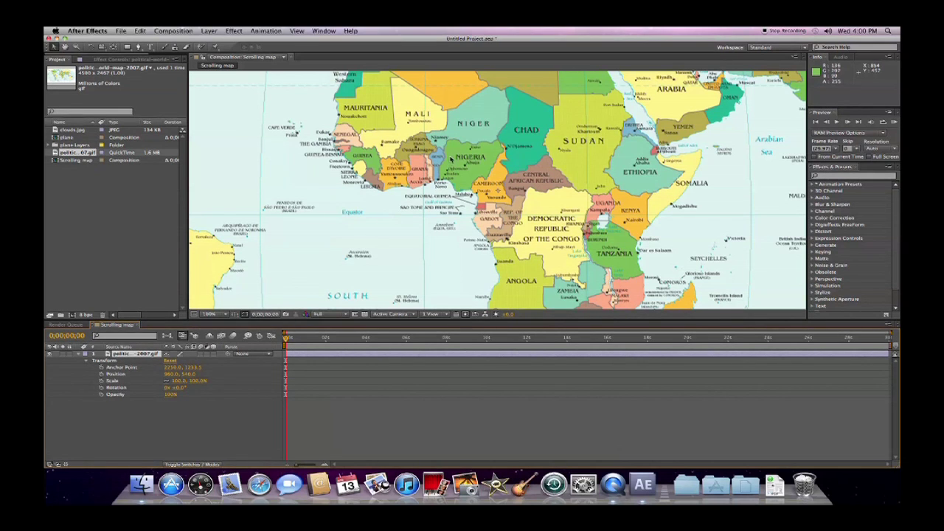
drag(490, 132, 466, 186)
drag(518, 111, 466, 231)
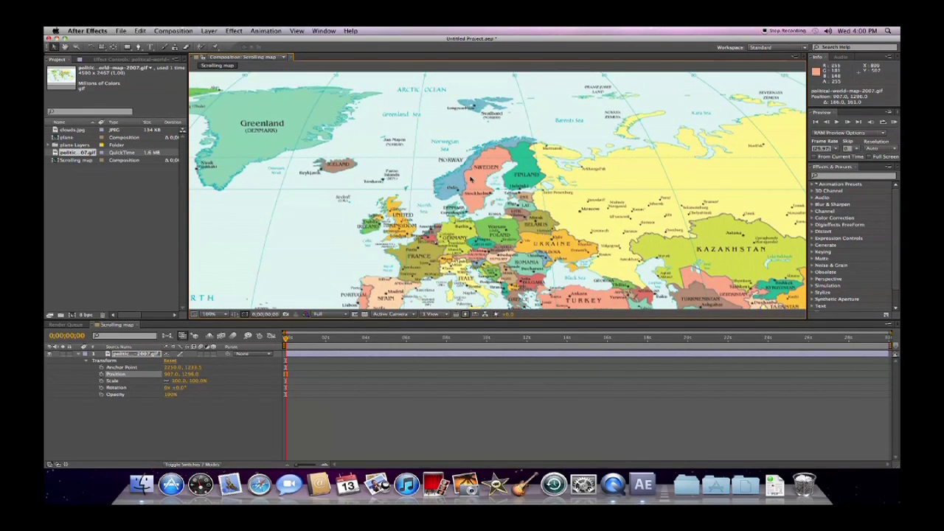
click(244, 314)
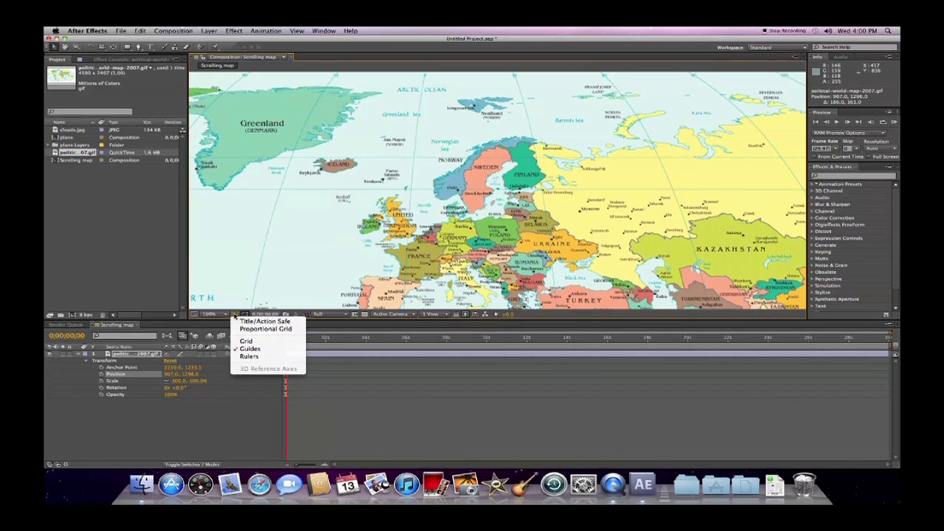
click(264, 322)
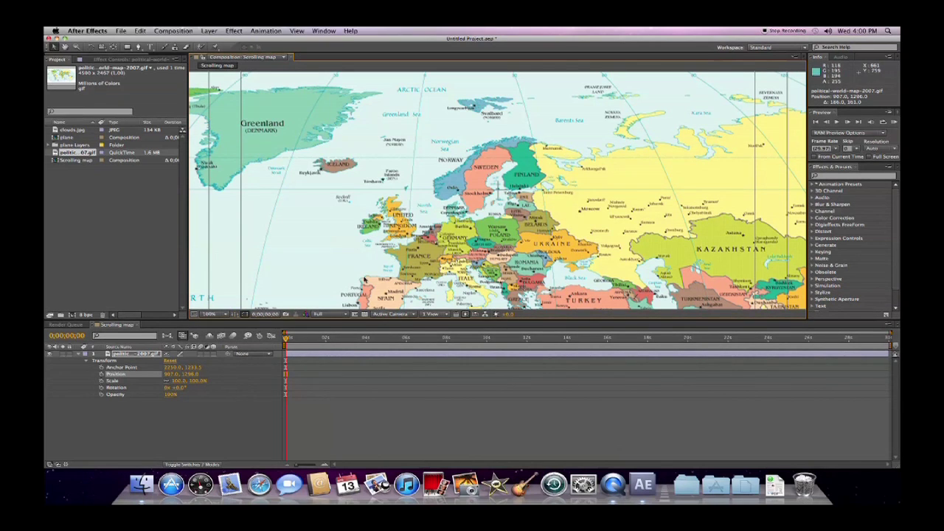
drag(502, 245, 514, 252)
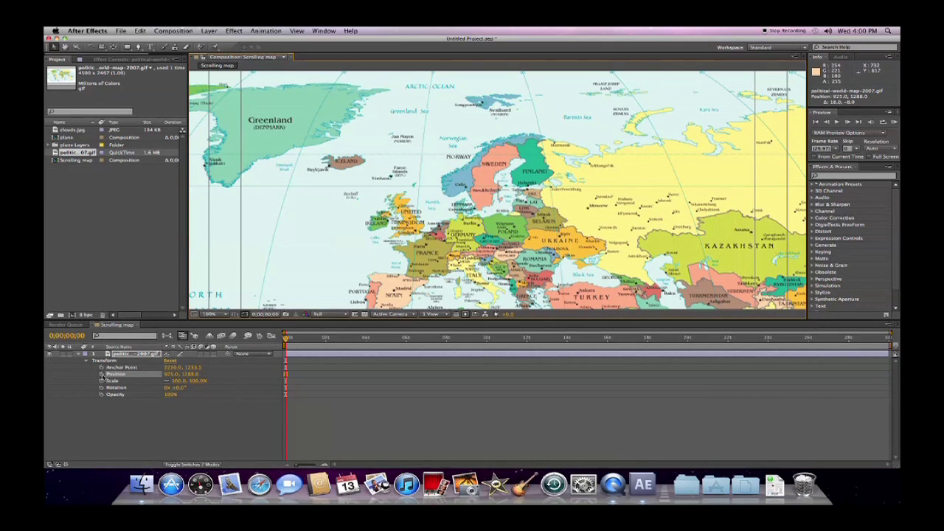
Step: Set a starting Position keyframe over Europe and a 5-second keyframe over the Mediterranean
click(101, 374)
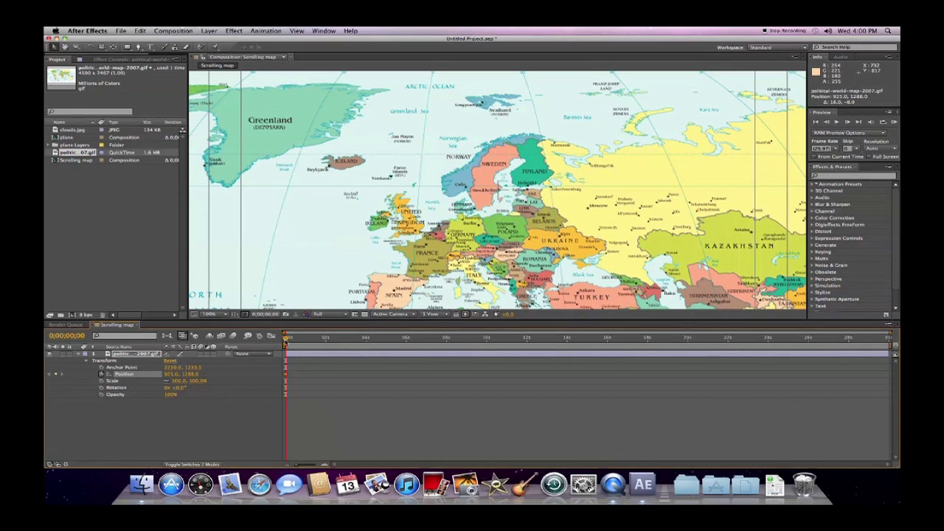
drag(285, 340, 386, 341)
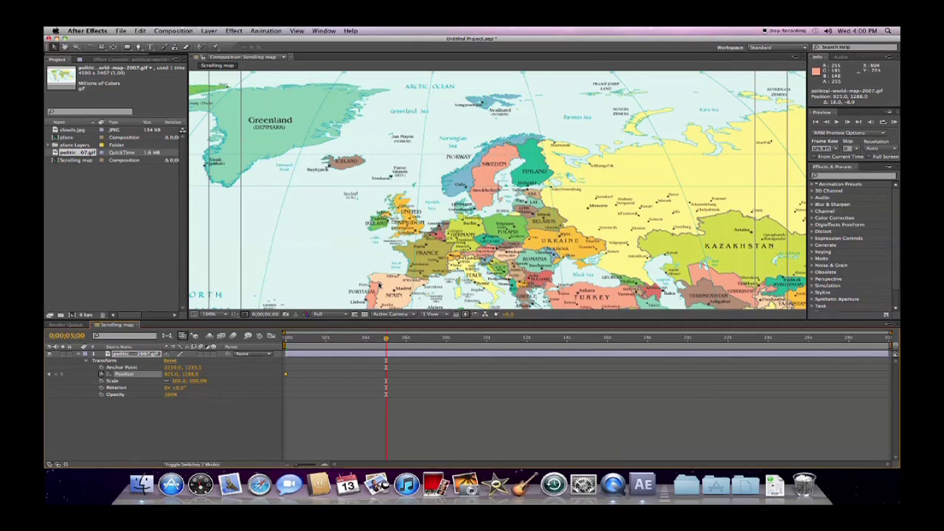
drag(383, 290, 526, 250)
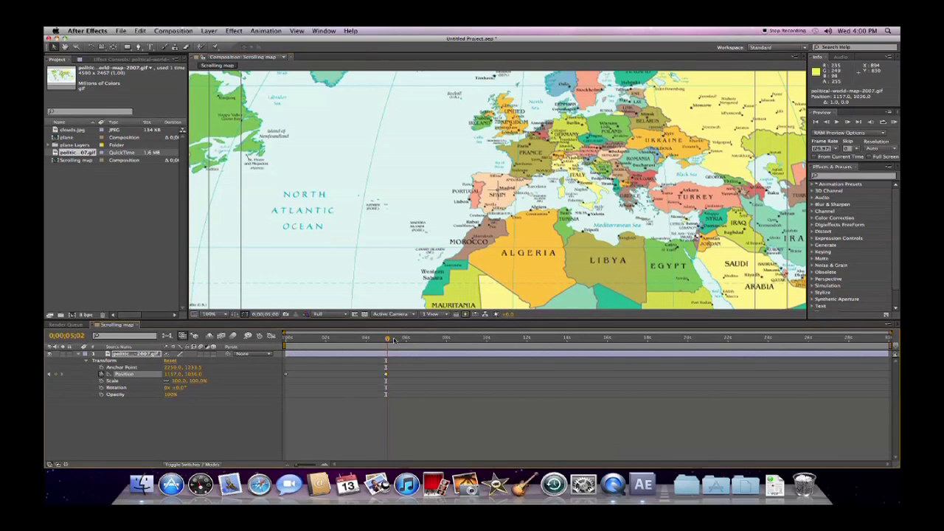
Step: Add Position keyframes centering West Africa at 10 seconds and Brazil (1598, 424) at 15 seconds
drag(386, 339, 486, 339)
drag(552, 290, 491, 174)
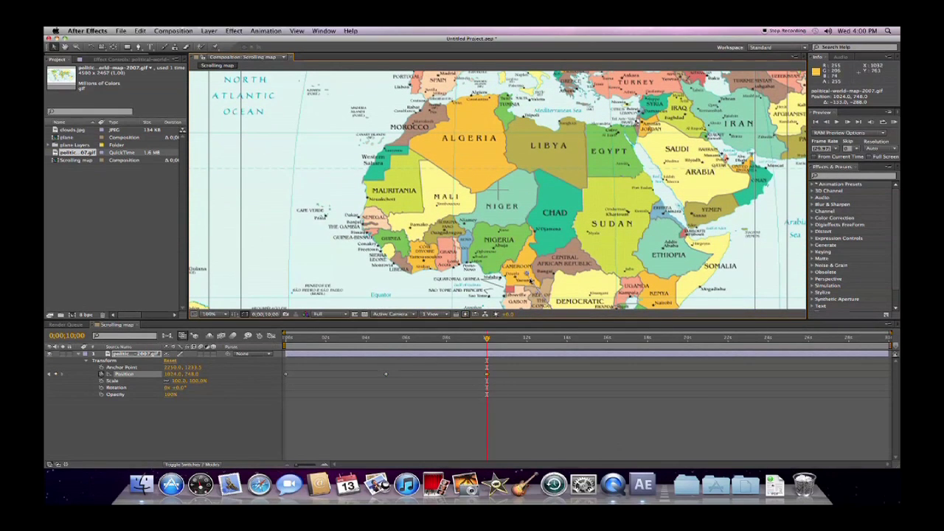
drag(502, 274, 472, 245)
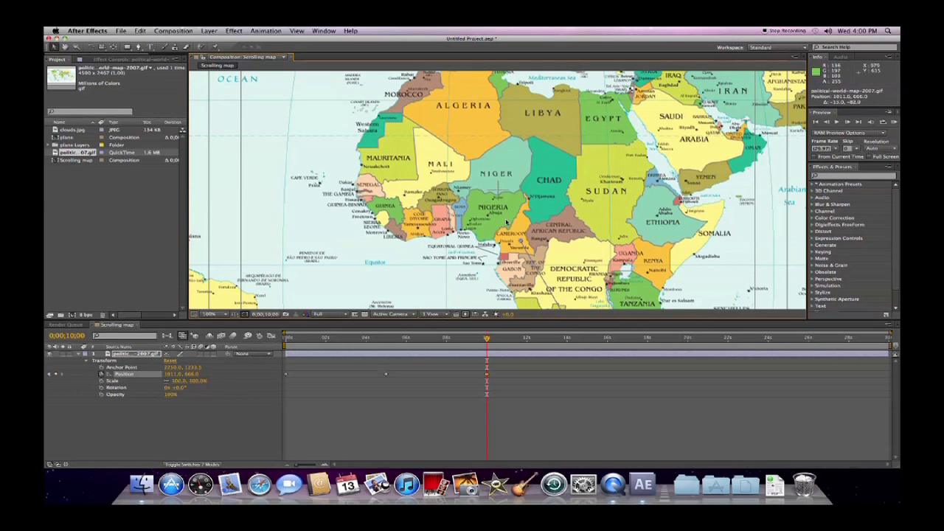
drag(503, 224, 506, 199)
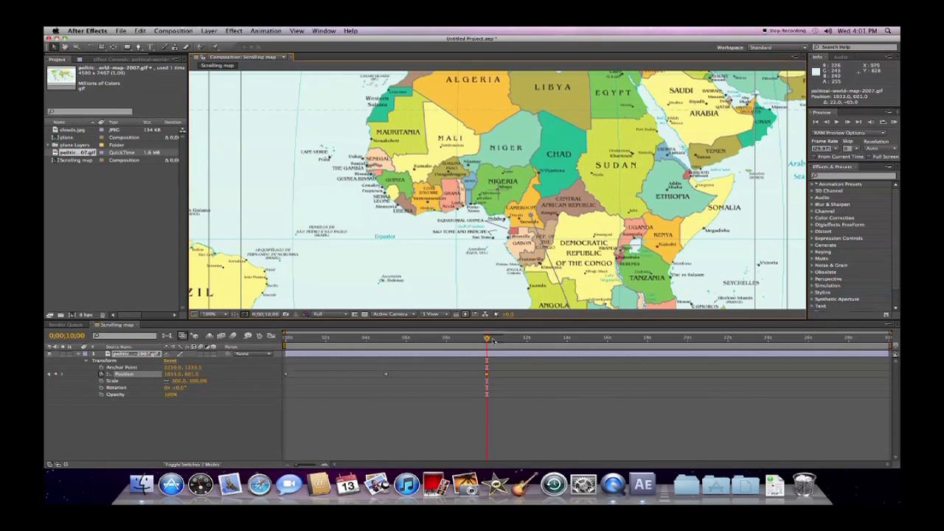
drag(493, 340, 587, 341)
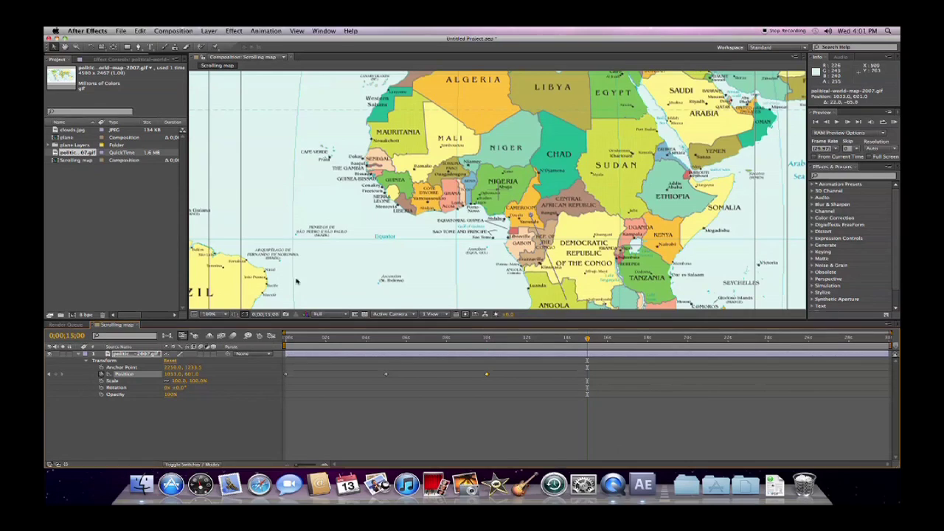
drag(295, 280, 468, 223)
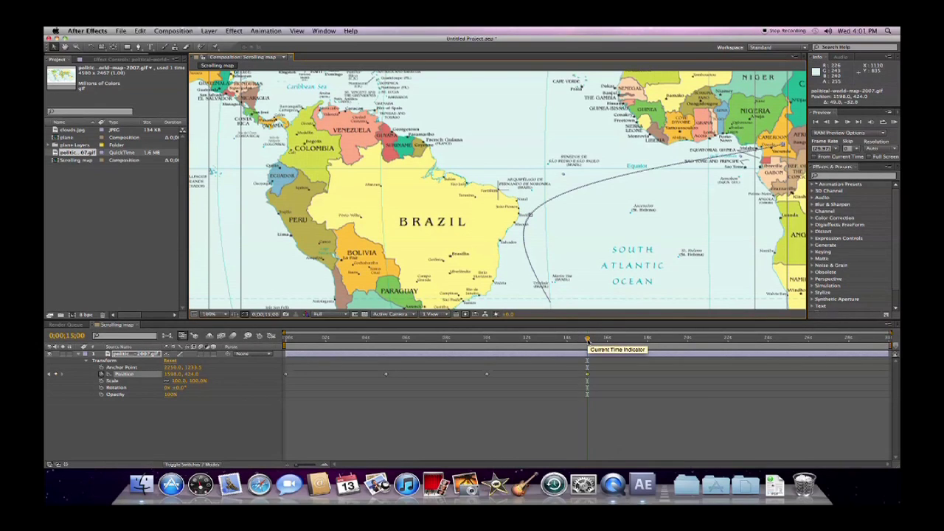
Step: Add map Position keyframes at 20 seconds over the United States and at 25 seconds at 2016, 1036
drag(588, 340, 687, 342)
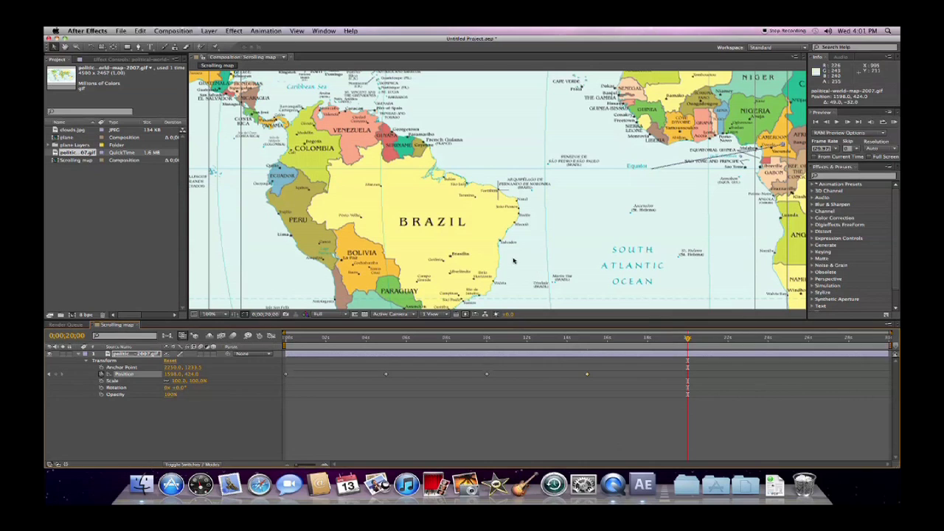
drag(367, 183, 564, 281)
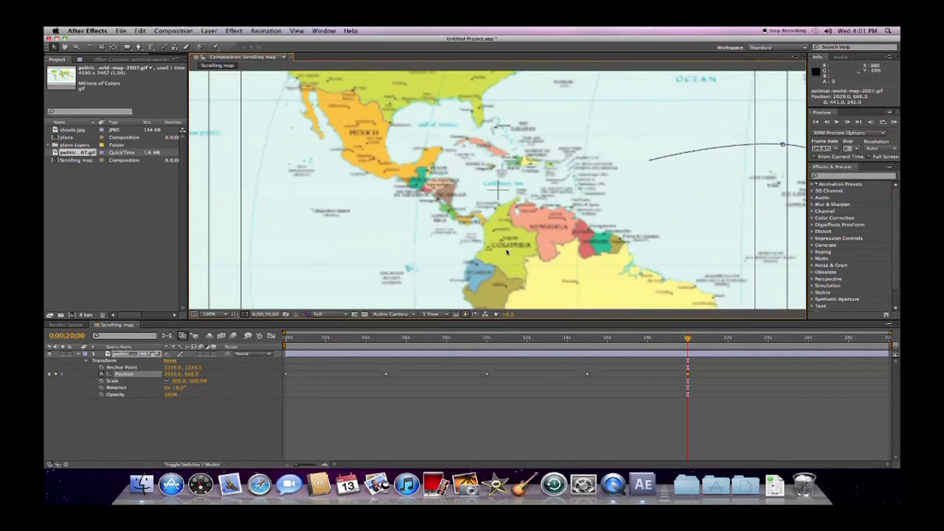
drag(417, 199, 475, 241)
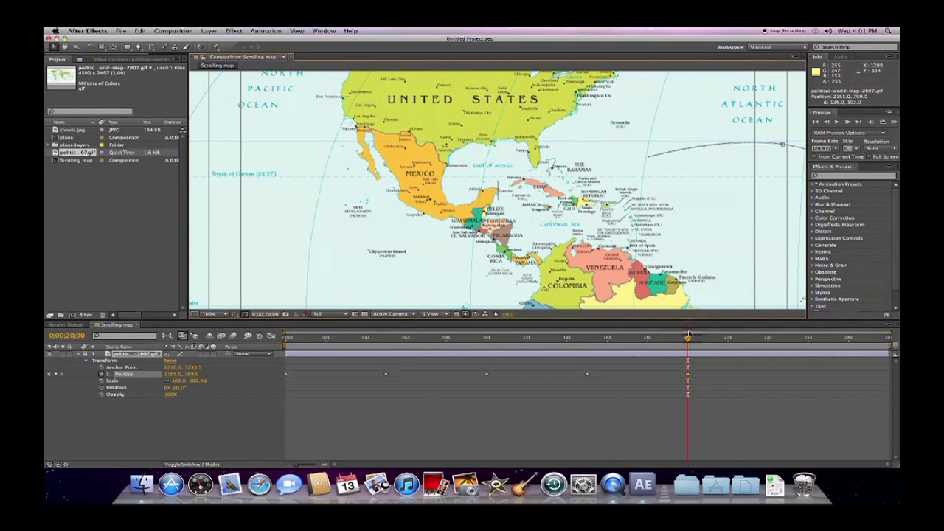
drag(688, 340, 789, 344)
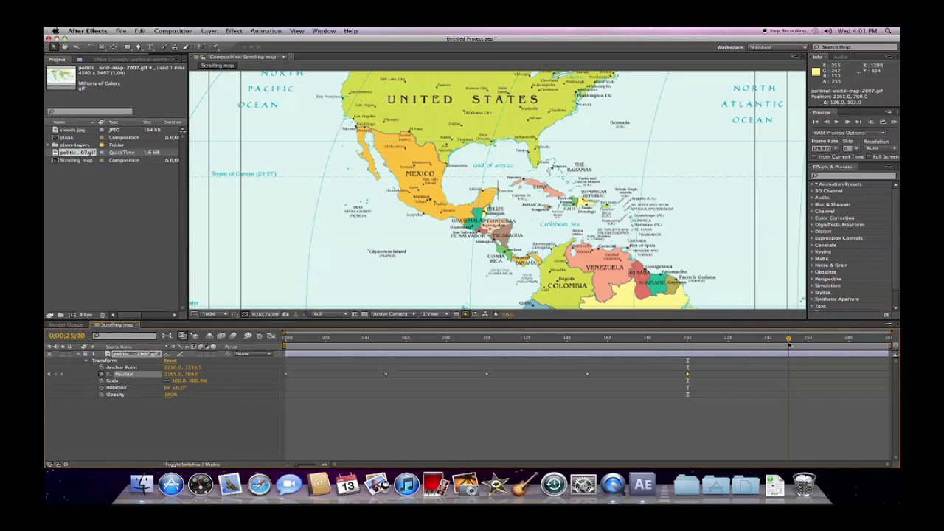
drag(596, 123, 532, 230)
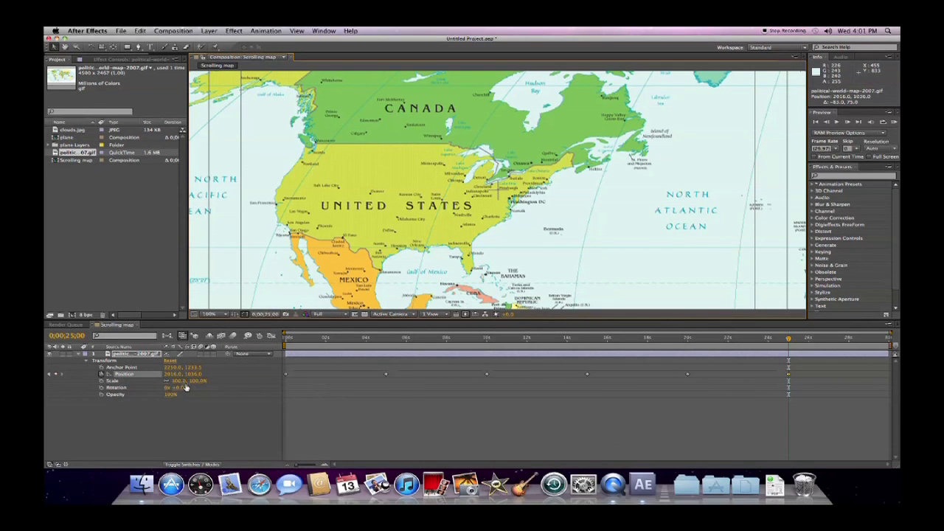
Step: Enlarge the map at 25 seconds and shrink it to about 124% at 20 seconds, reframing each
drag(179, 385, 497, 190)
drag(279, 263, 500, 249)
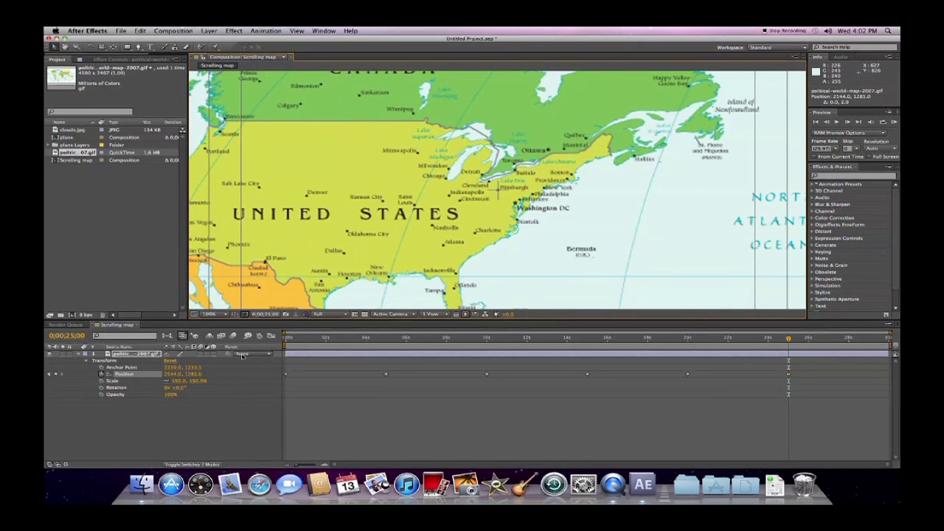
click(111, 380)
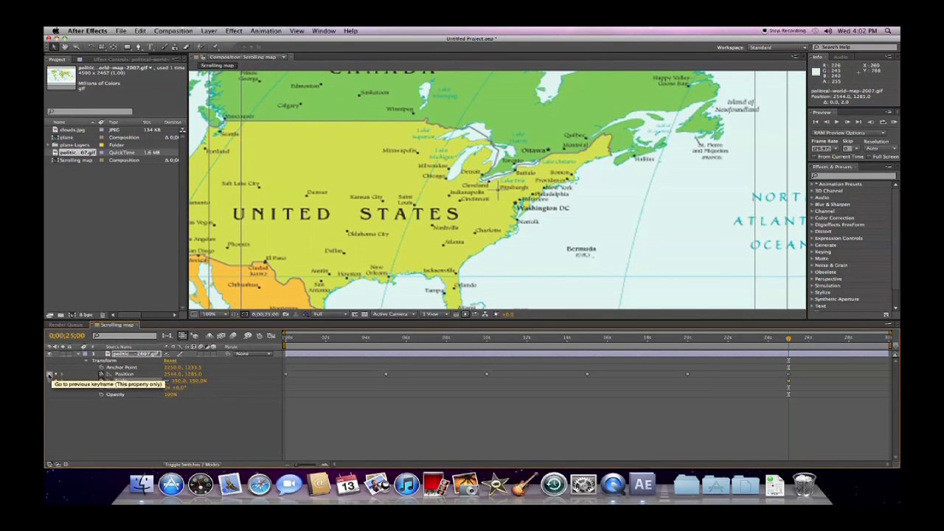
click(50, 374)
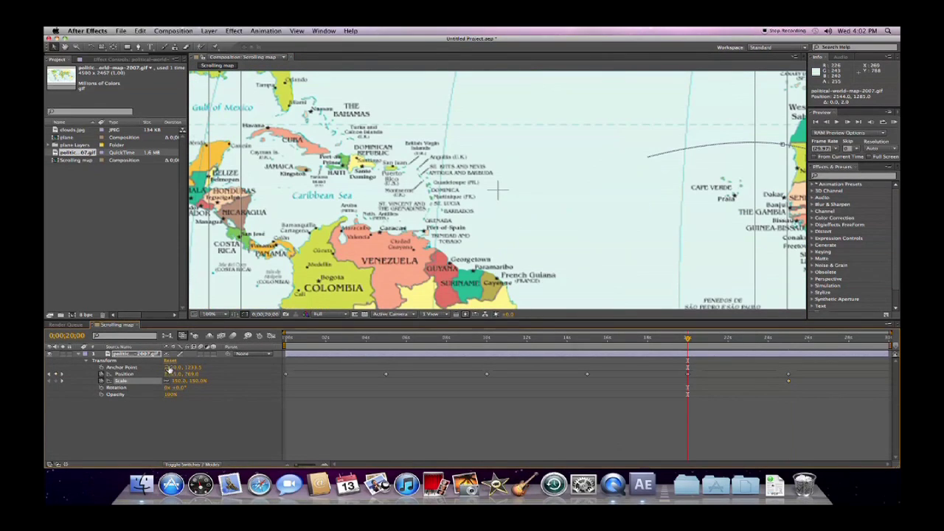
drag(177, 380, 166, 381)
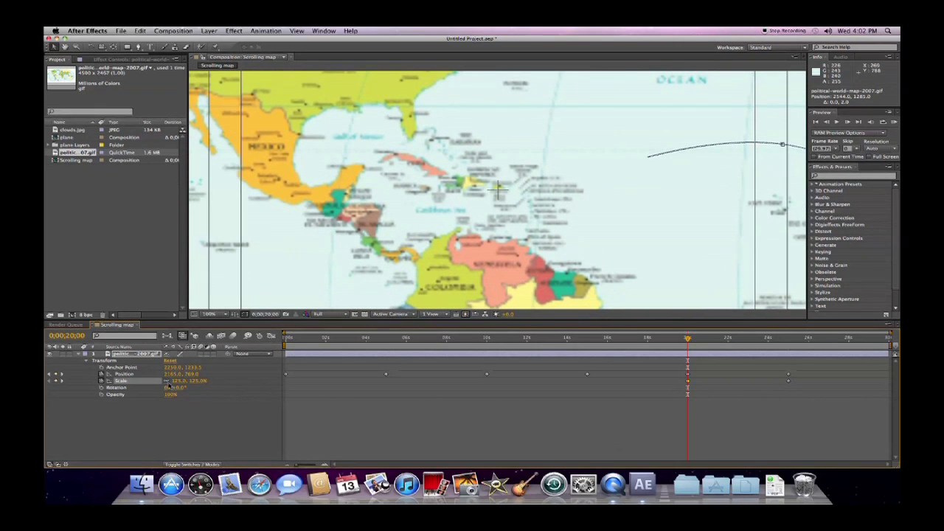
drag(313, 235, 556, 247)
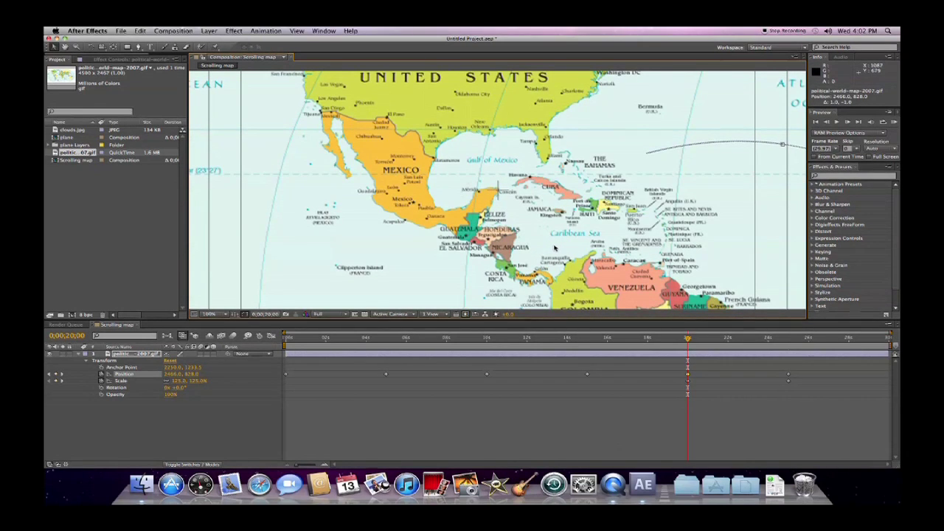
Step: Adjust the map scale at 15 seconds and zoom in on North Africa and Europe at 5 seconds
click(51, 375)
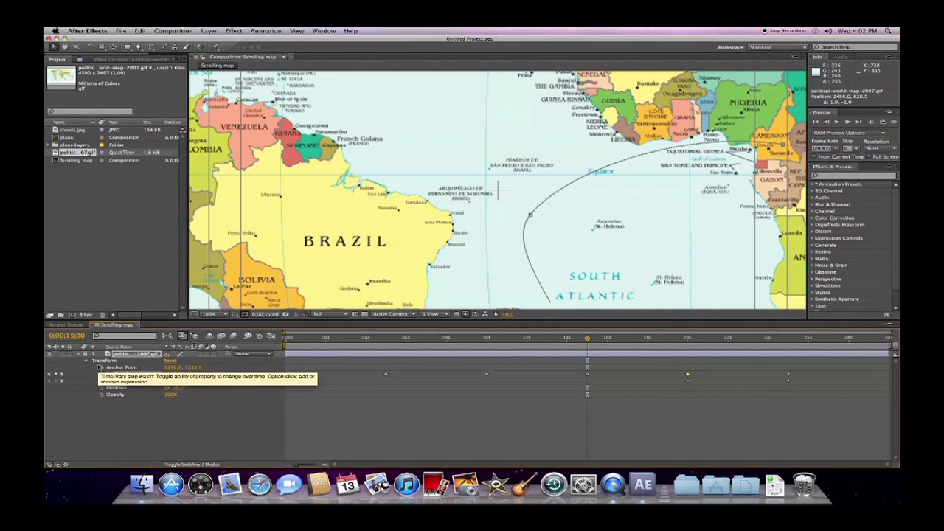
drag(177, 385, 163, 381)
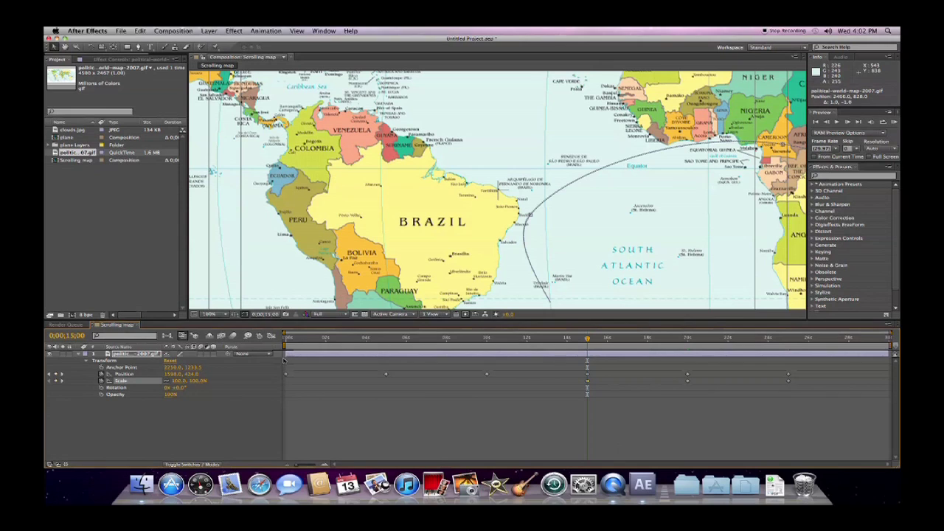
click(49, 374)
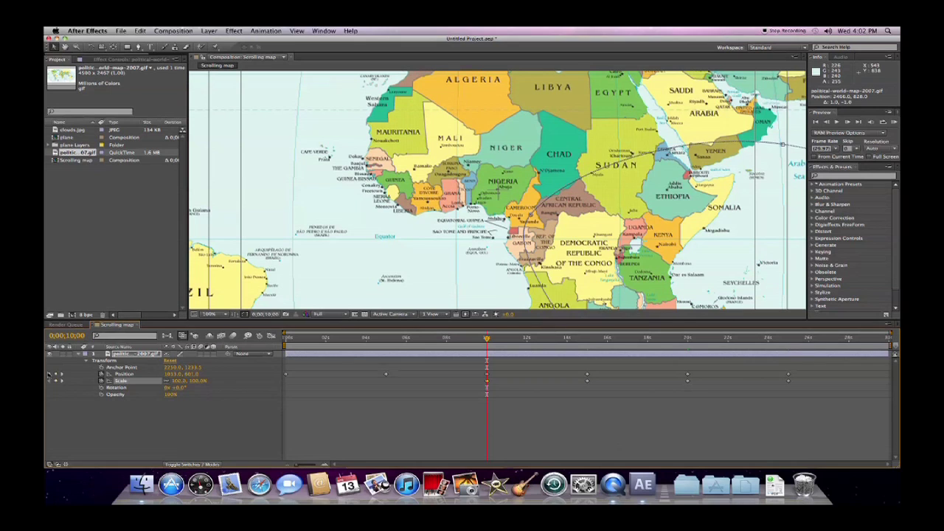
click(50, 374)
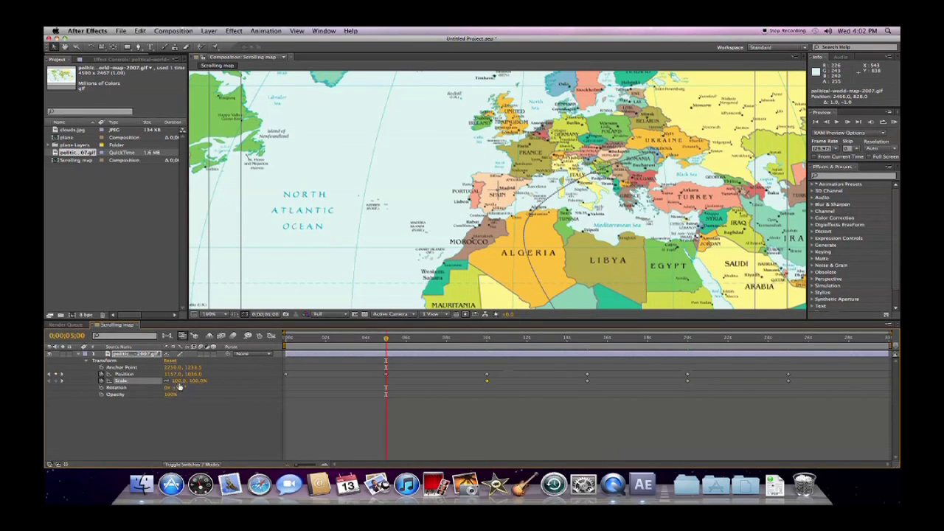
drag(177, 381, 186, 387)
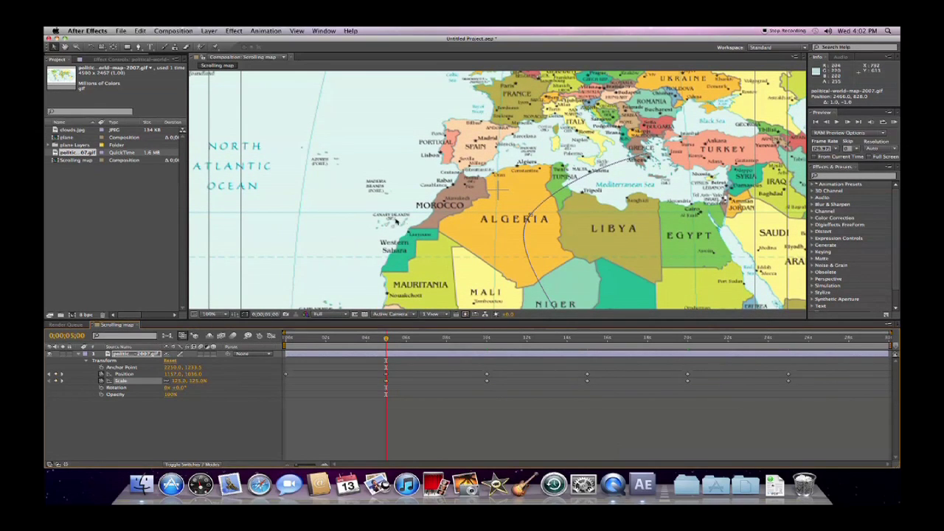
drag(398, 212, 418, 238)
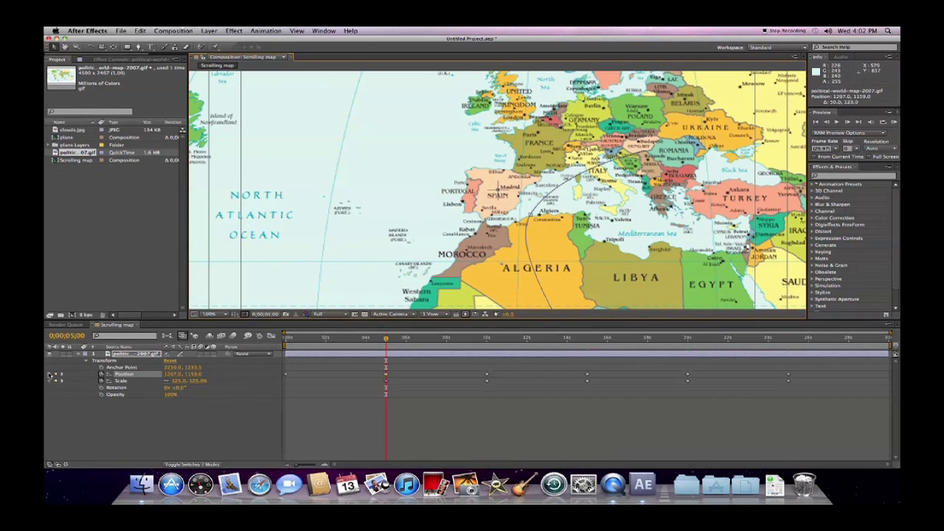
Step: Set the starting scale to about 152% over northern Europe and preview the opening seconds
click(51, 374)
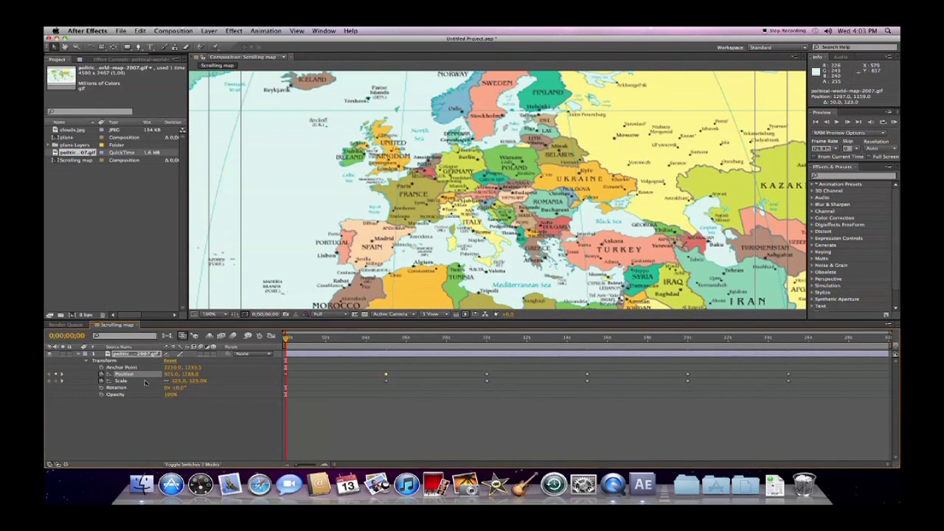
drag(181, 386, 214, 386)
drag(426, 183, 454, 208)
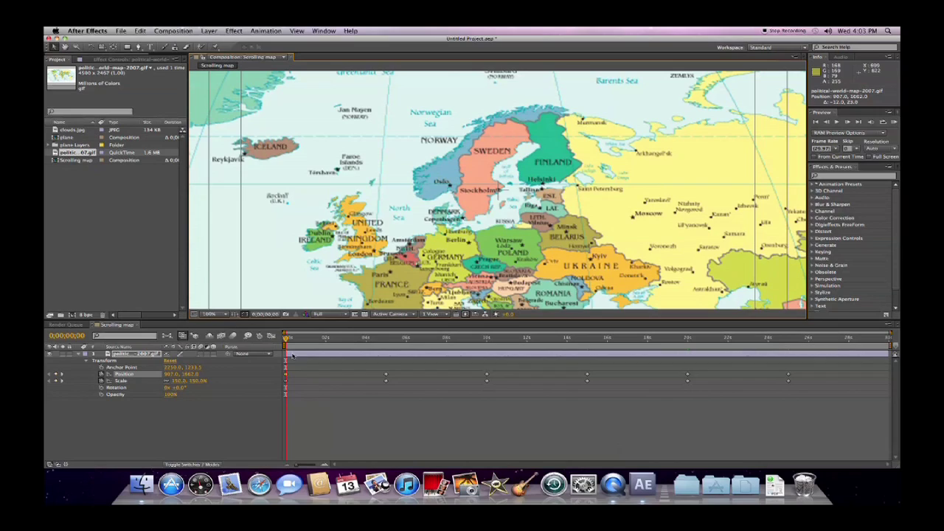
drag(295, 338, 275, 354)
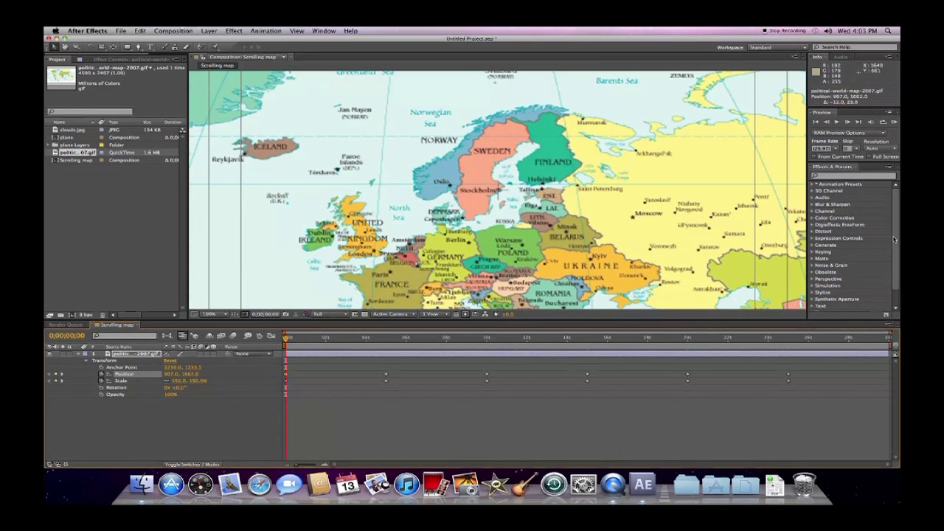
Step: Apply the Write-on effect from the Generate category of Effects & Presets to the map layer
drag(896, 232, 896, 238)
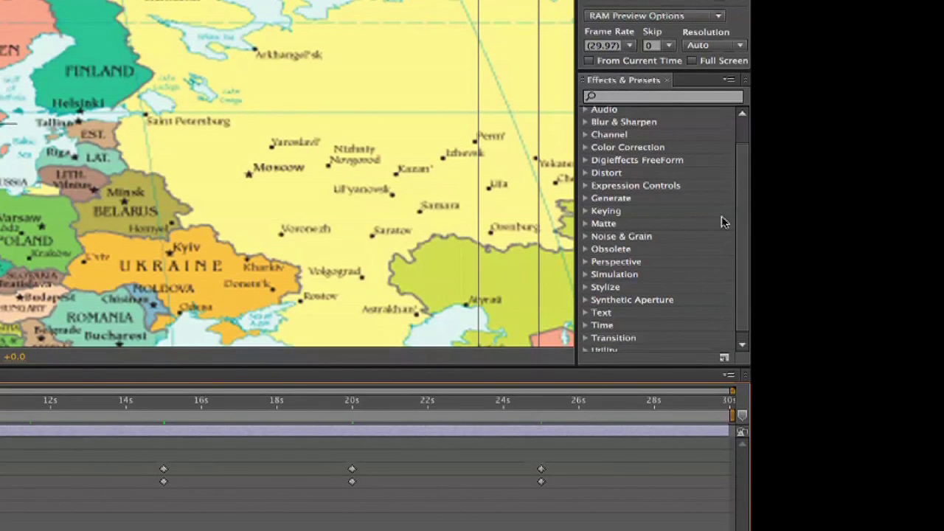
click(586, 199)
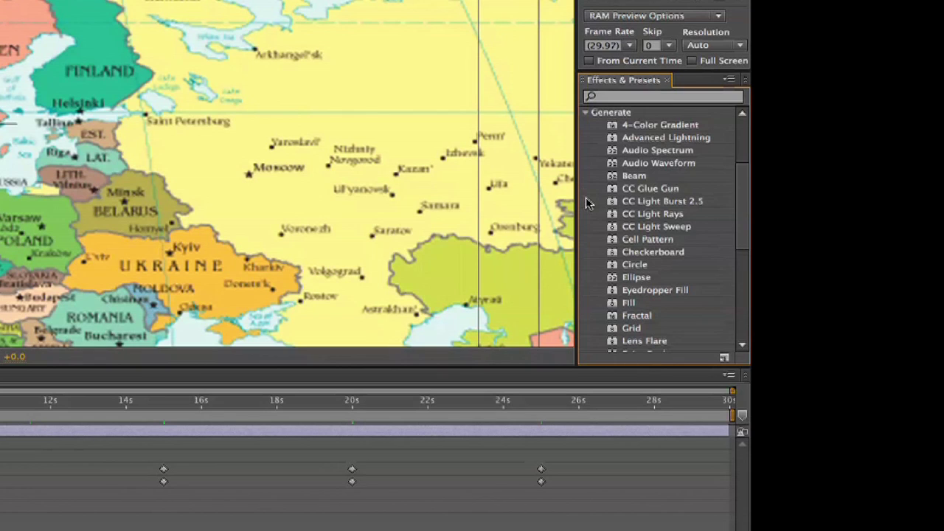
drag(745, 193, 746, 266)
click(632, 218)
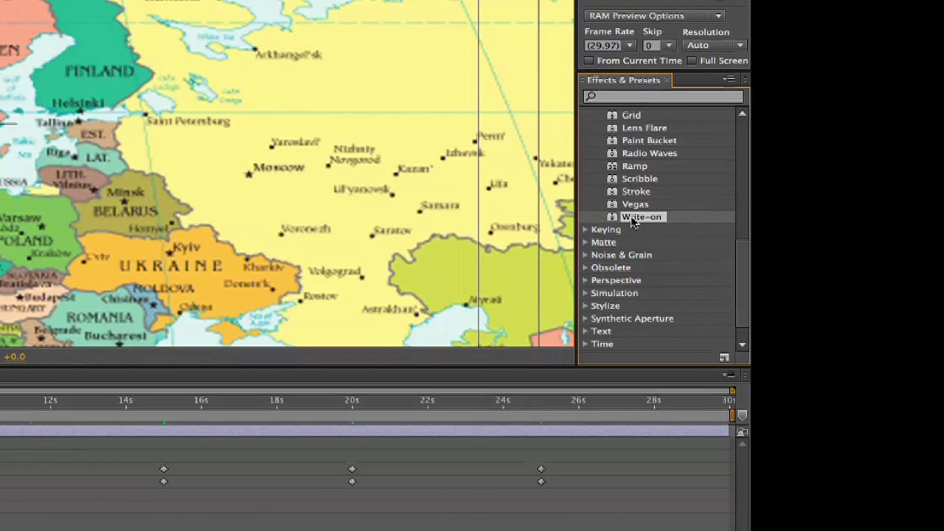
double_click(612, 218)
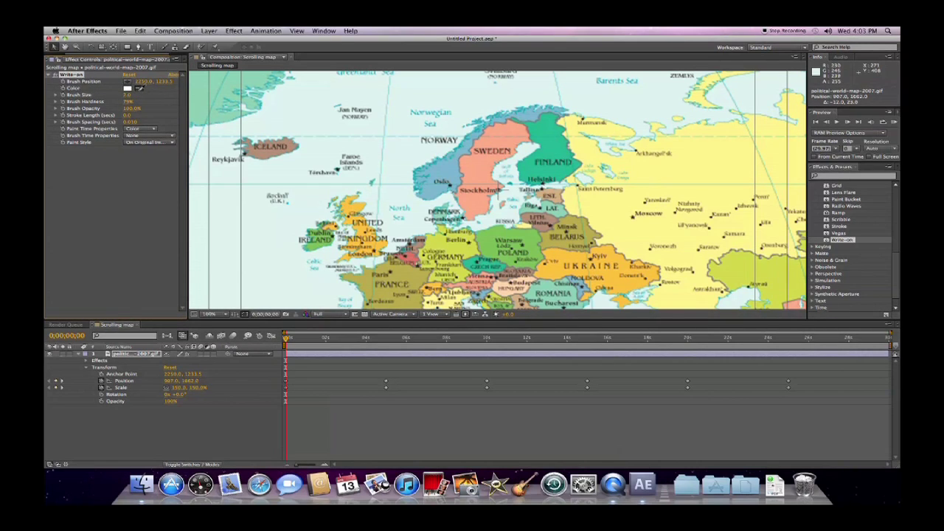
Step: Set the Write-on brush colour to pure red
click(127, 88)
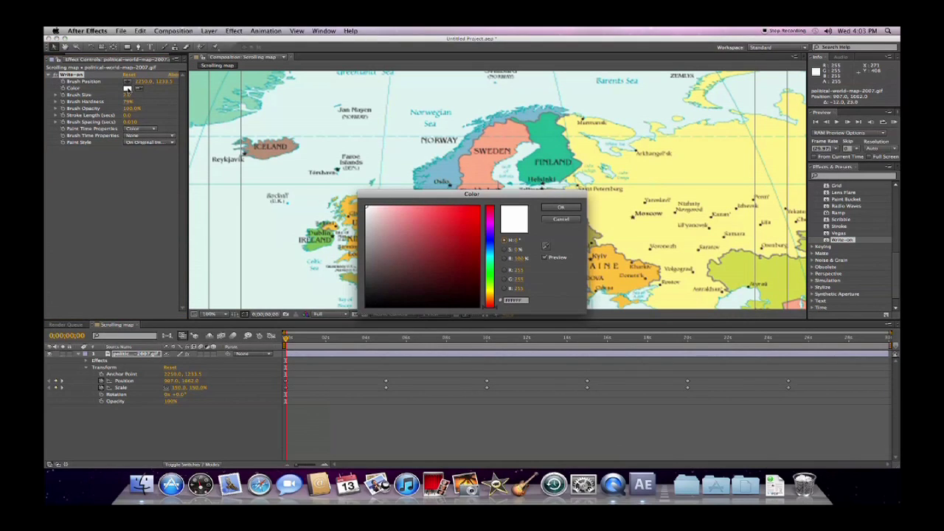
click(479, 207)
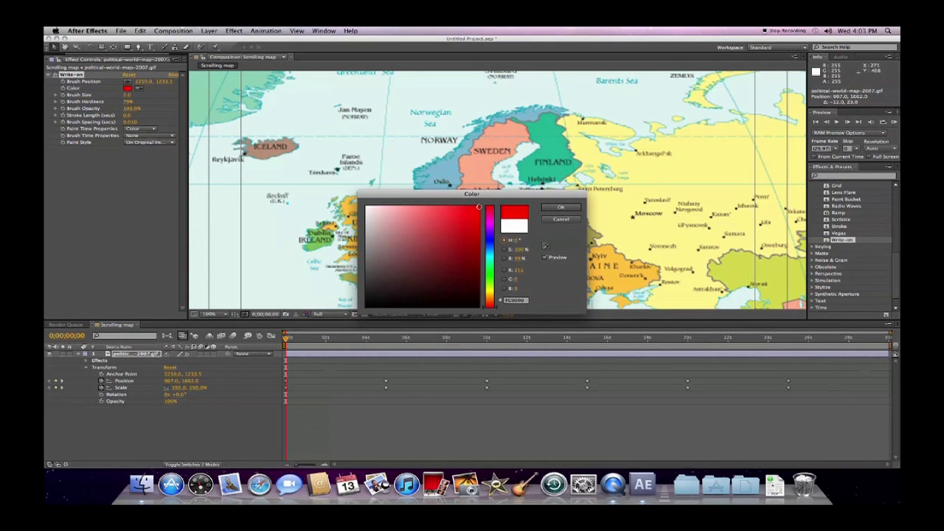
click(555, 209)
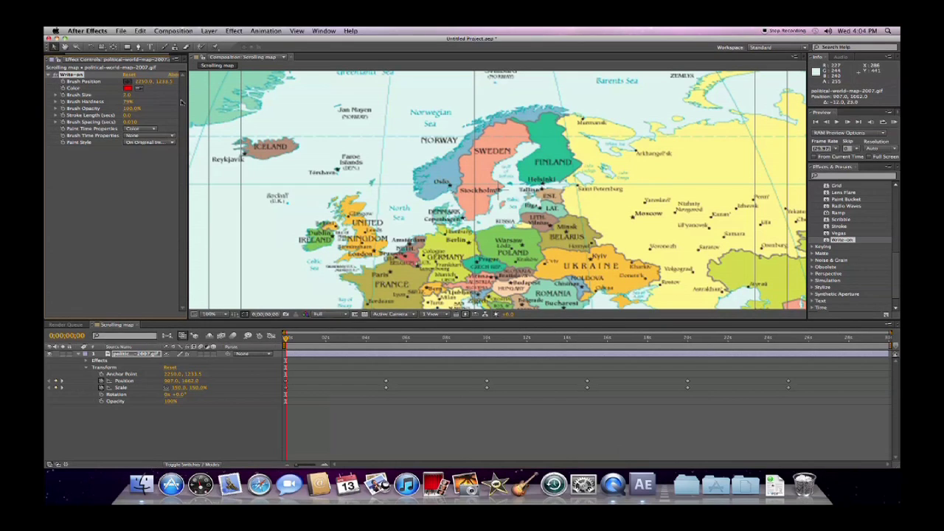
Step: Place the brush's starting point on Stockholm and set the brush size to 5
click(498, 190)
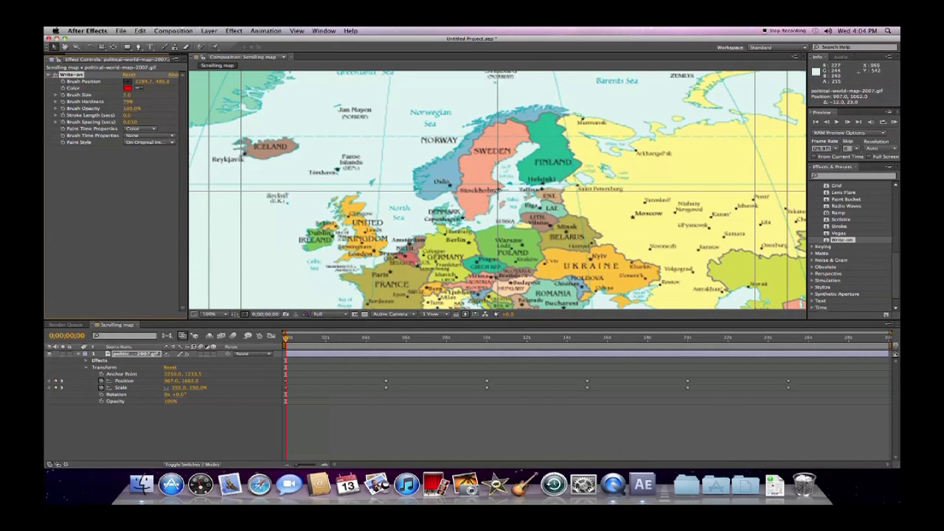
drag(497, 190, 498, 189)
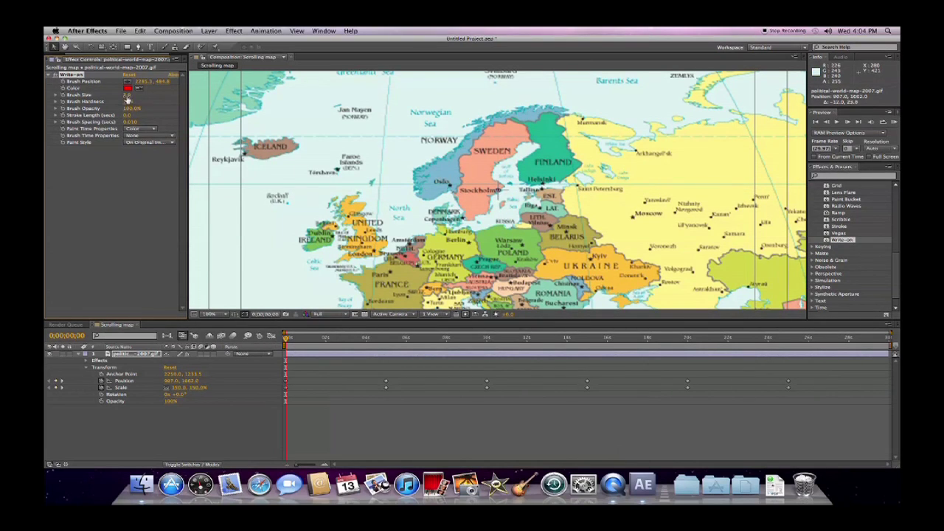
drag(127, 94, 133, 94)
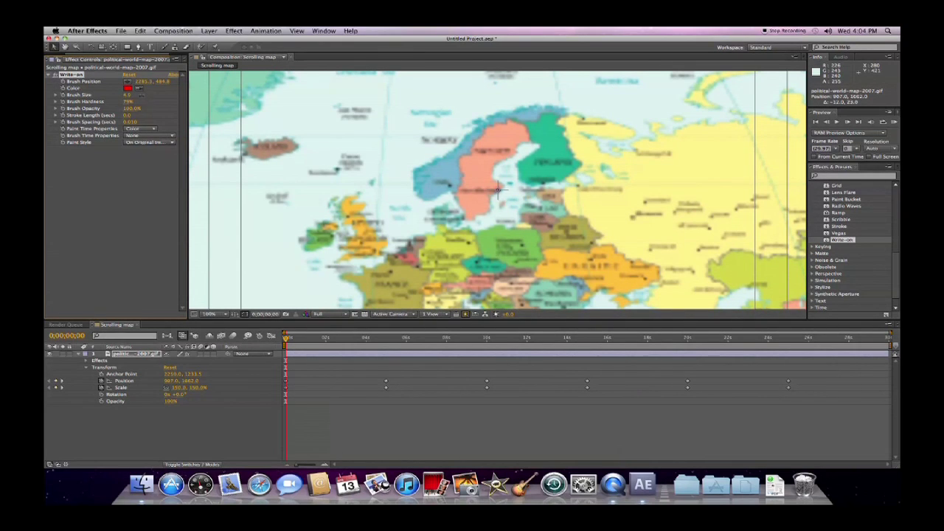
drag(133, 94, 143, 98)
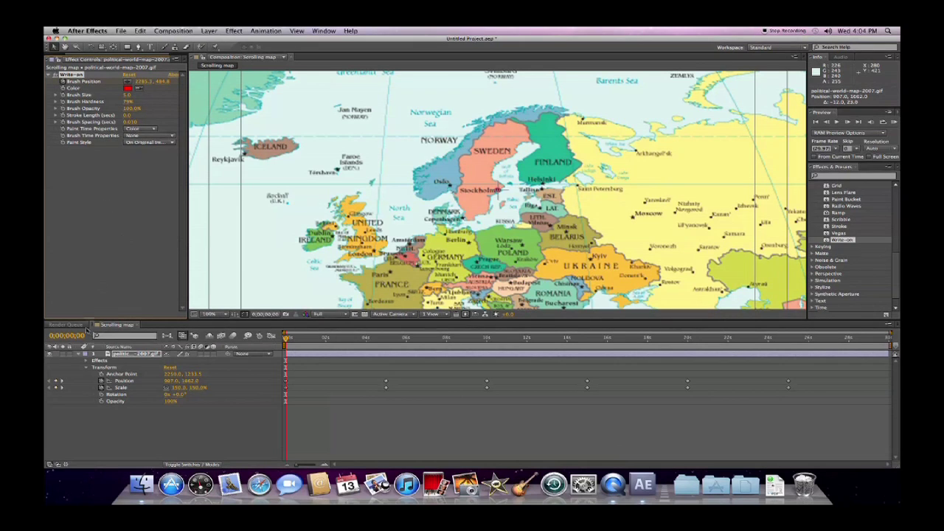
Step: Set brush points over Spain at 5 seconds and Nigeria at 10 seconds
click(62, 383)
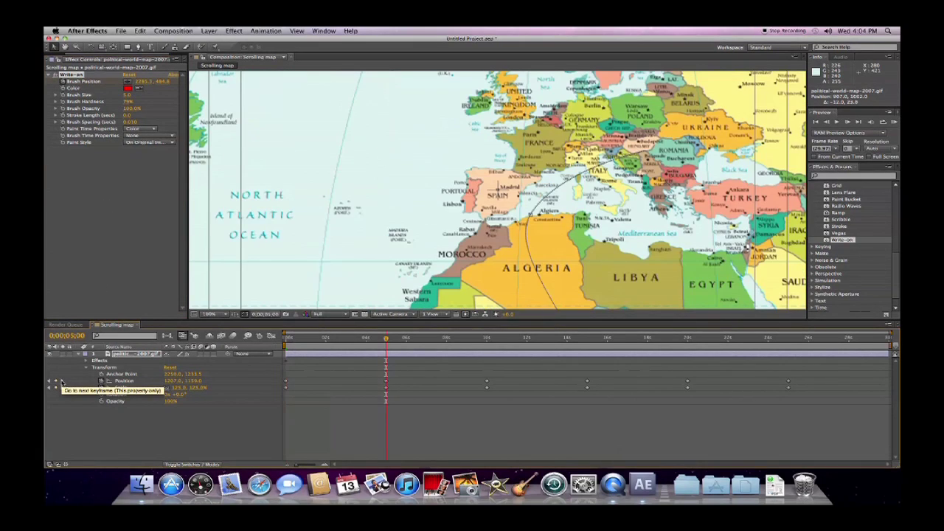
click(127, 82)
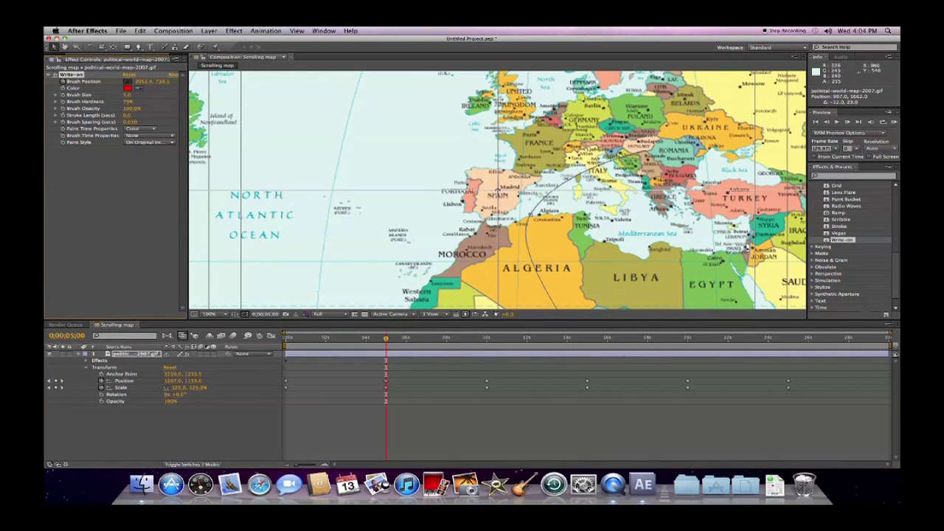
click(497, 190)
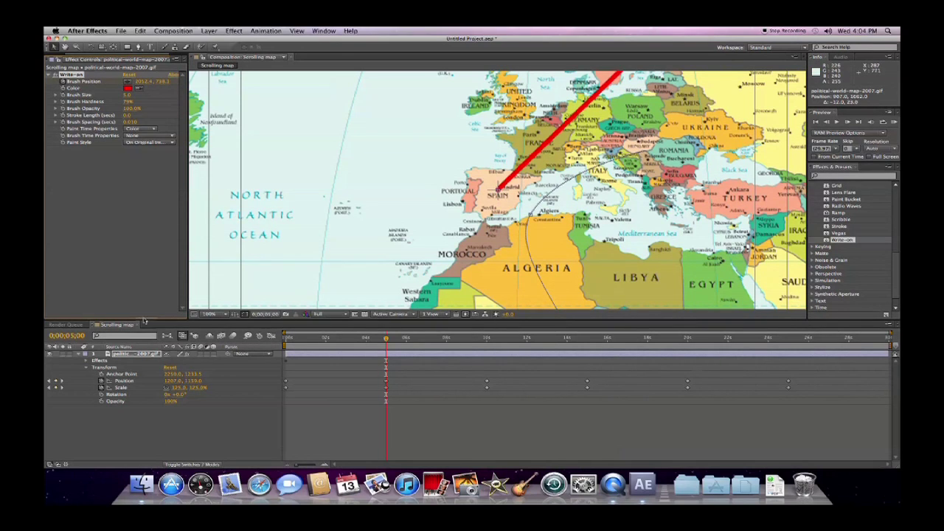
click(61, 381)
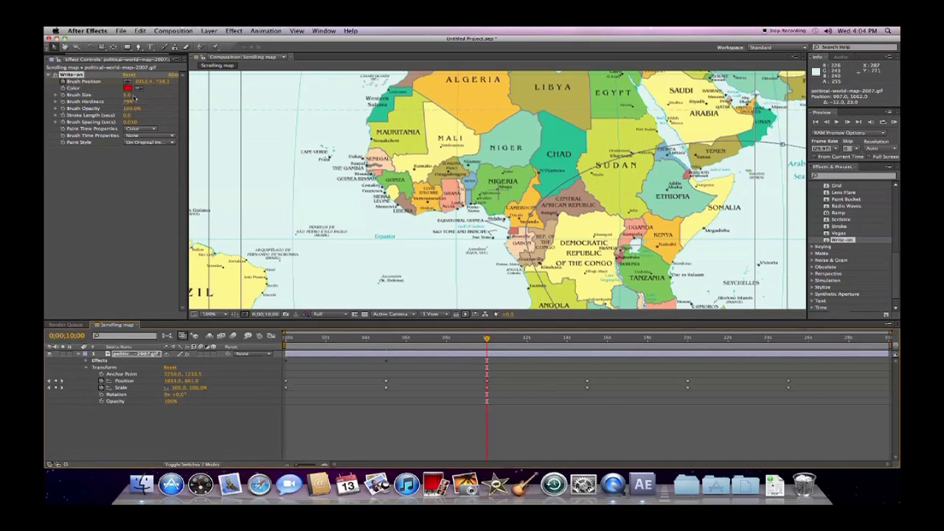
click(127, 82)
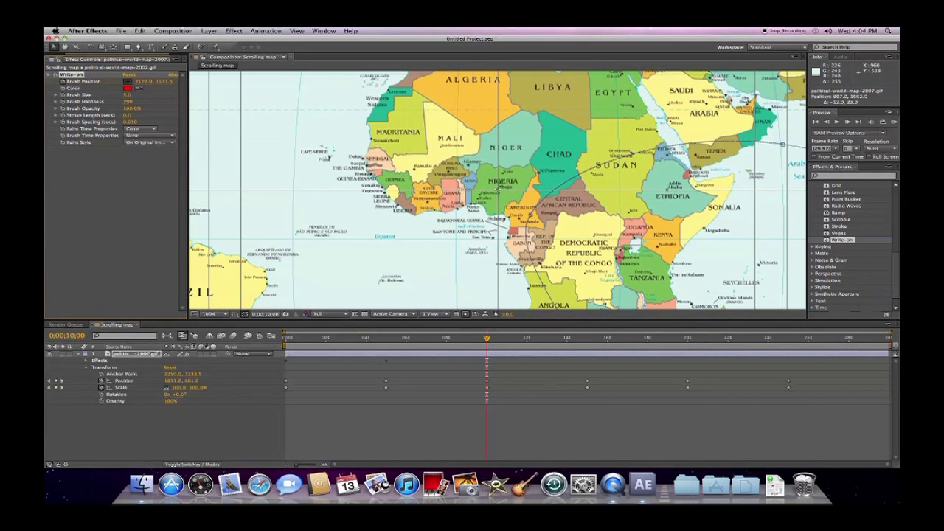
click(499, 190)
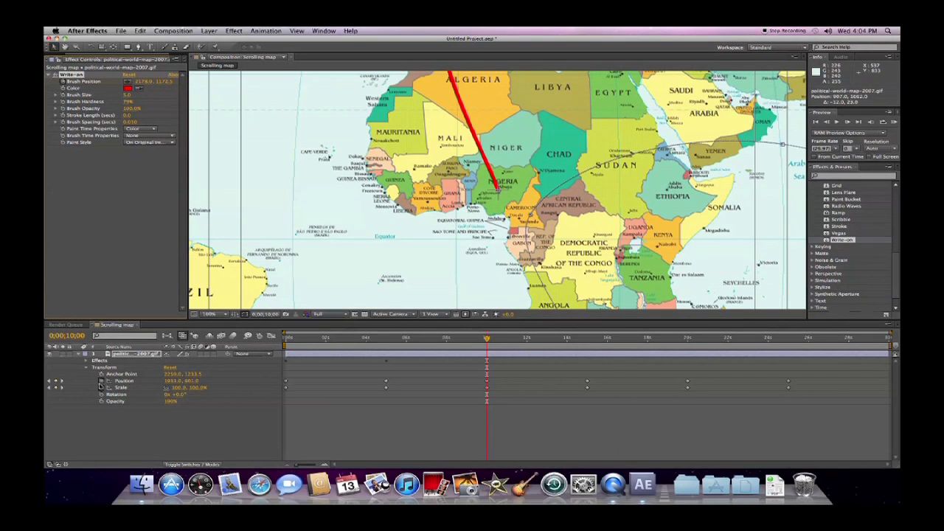
Step: Set brush points on the Brazilian coast at 15 seconds and Mexico's Yucatán coast at 20 seconds
click(63, 381)
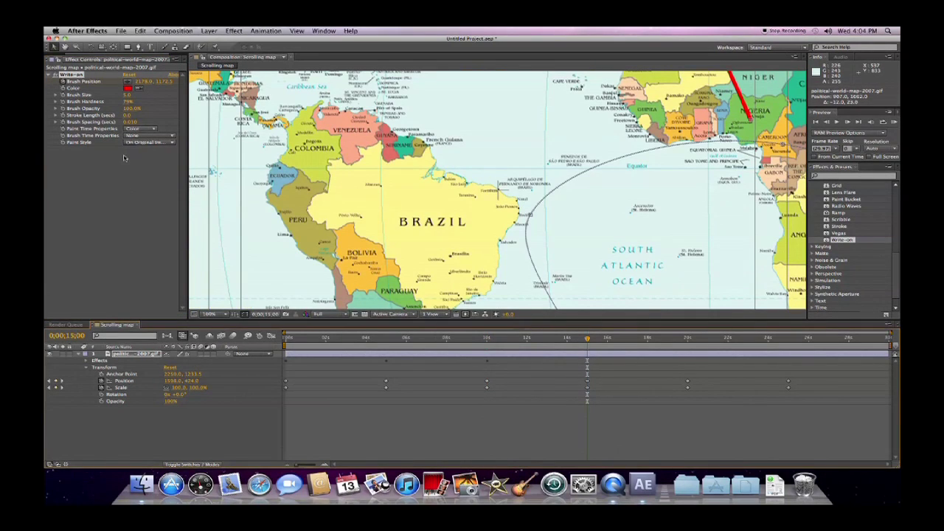
click(128, 81)
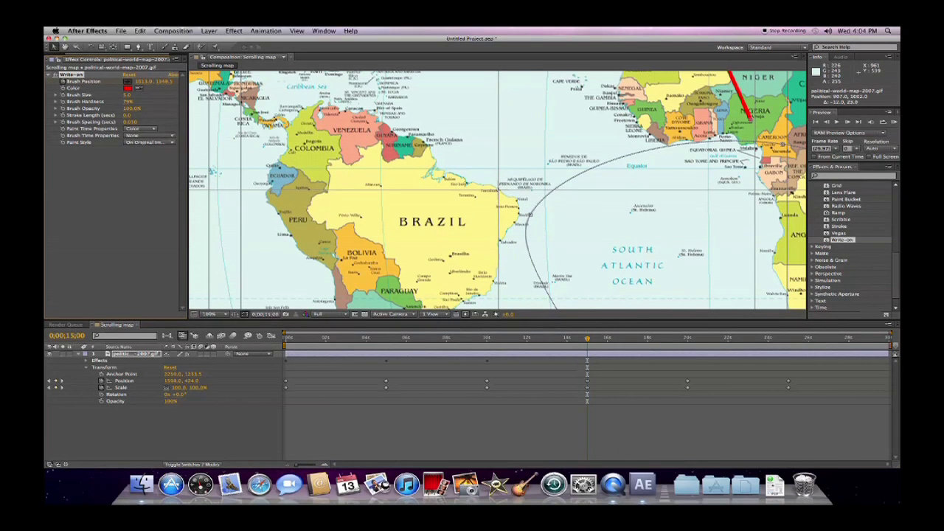
click(498, 190)
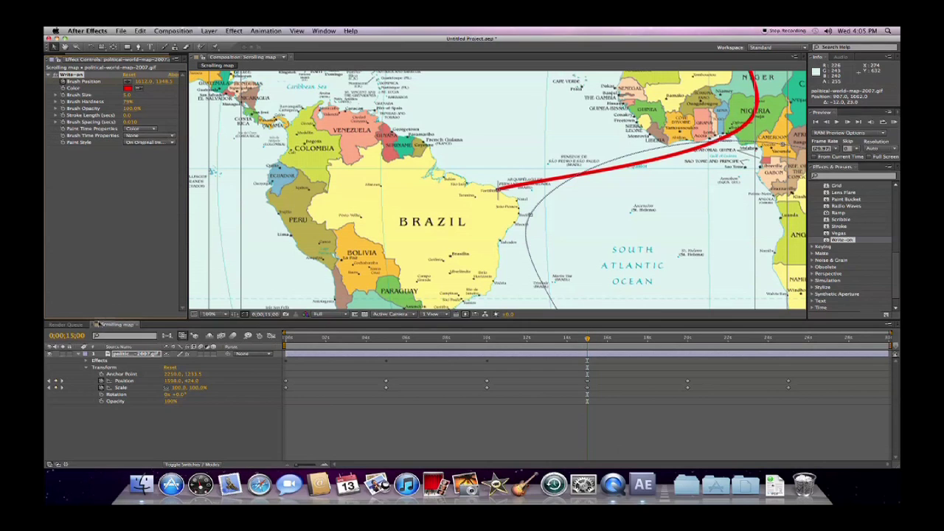
click(62, 382)
click(62, 382)
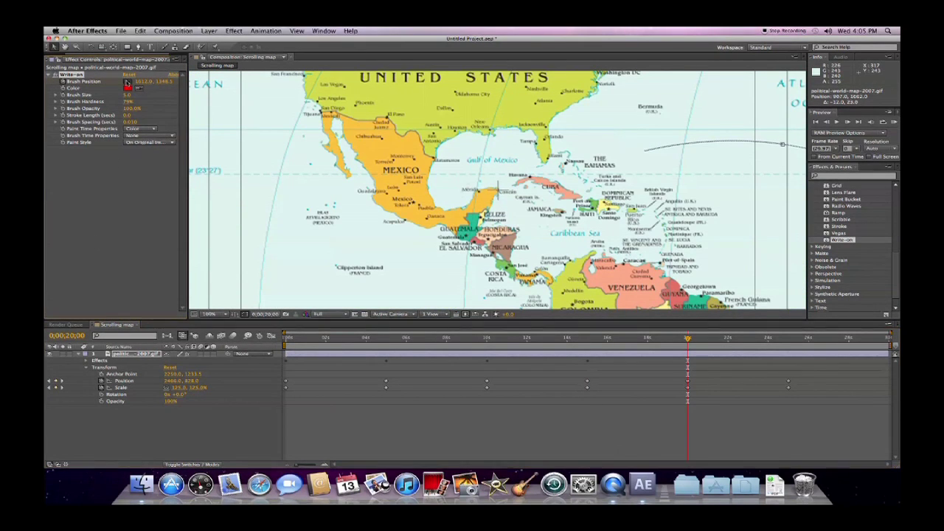
mouse_move(477, 128)
mouse_down()
mouse_move(477, 154)
mouse_move(498, 191)
mouse_up()
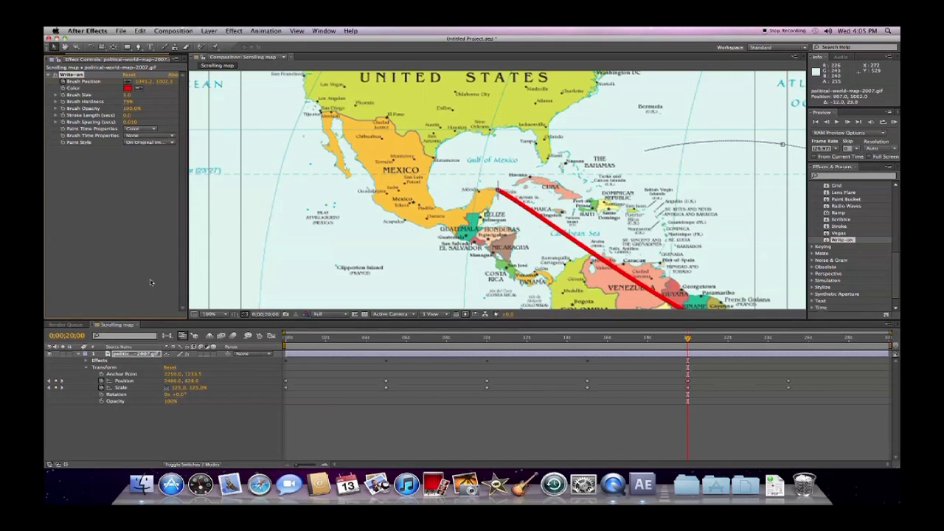
Step: Place the final brush point in the US northeast at 25 seconds and scrub back to check the route
click(62, 381)
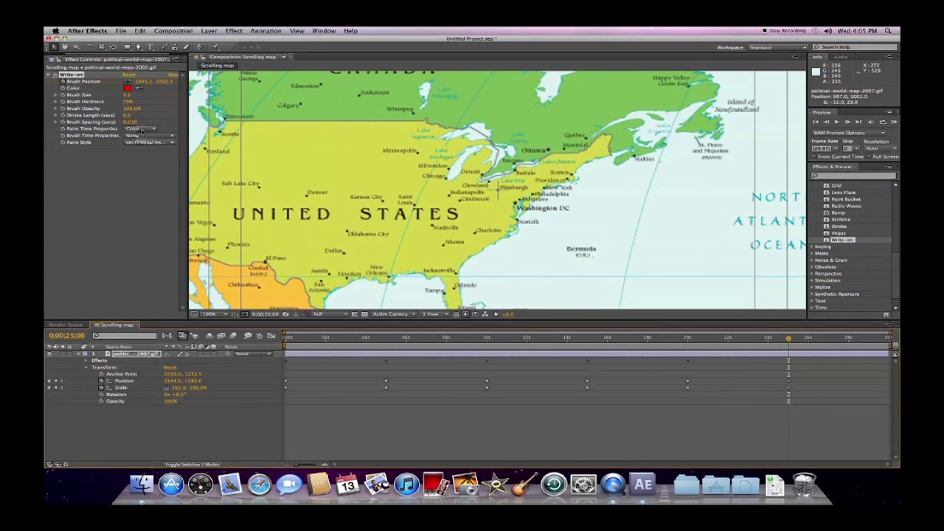
click(127, 81)
click(405, 162)
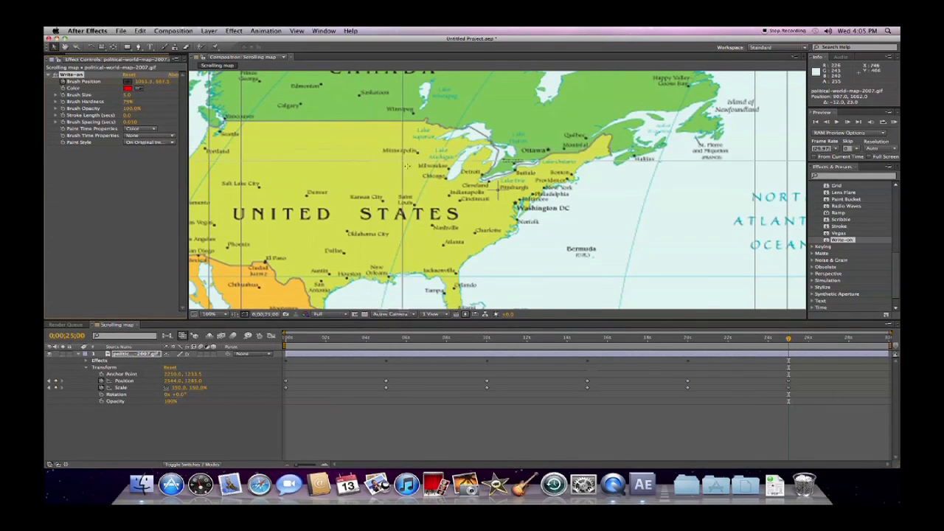
click(498, 190)
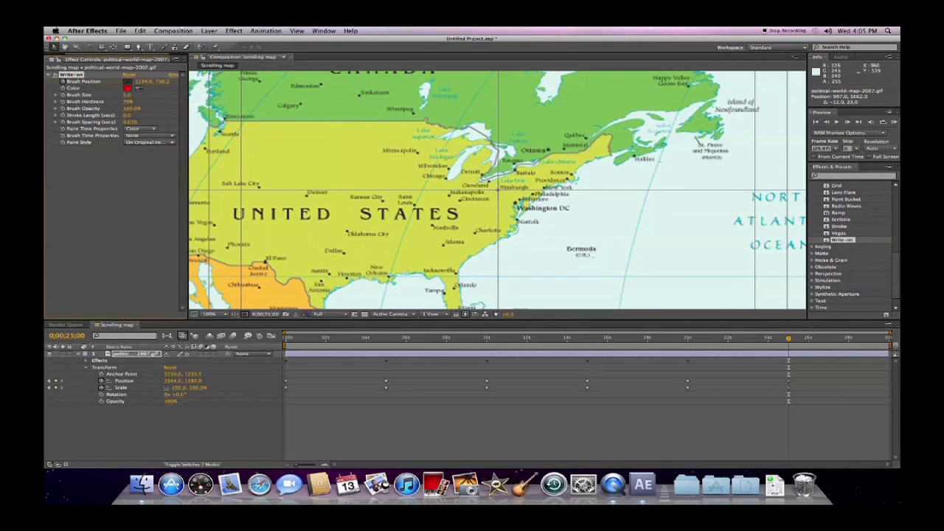
click(498, 190)
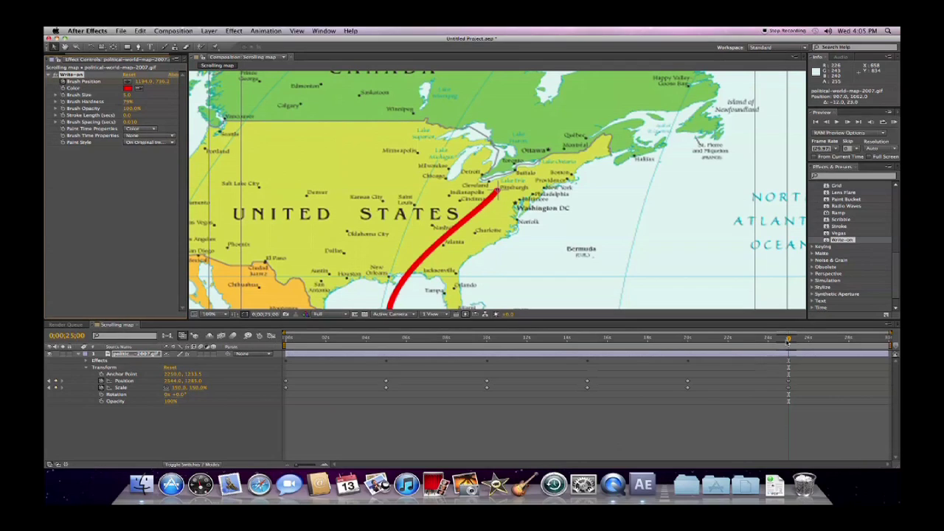
drag(788, 353, 286, 363)
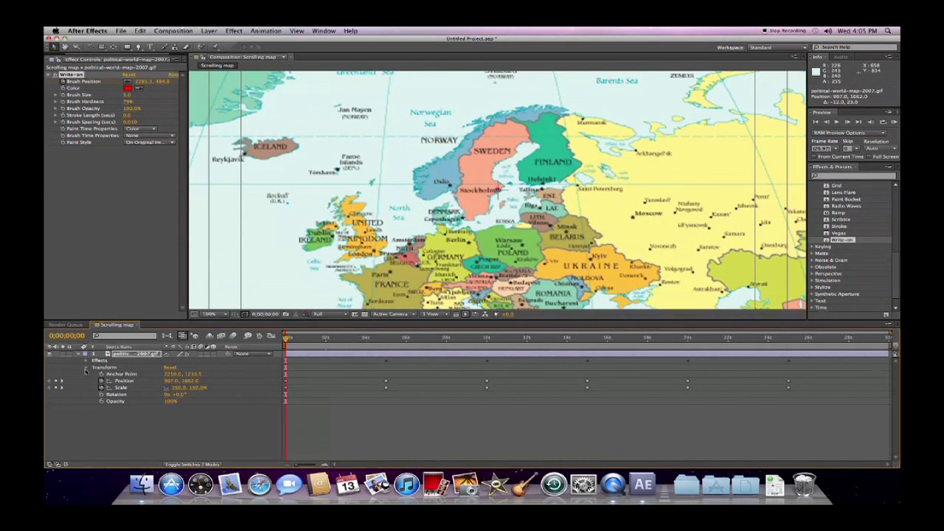
click(85, 372)
Step: Collapse Transform, expand Effects > Write-on, and marquee-select all Brush Position keyframes
click(85, 369)
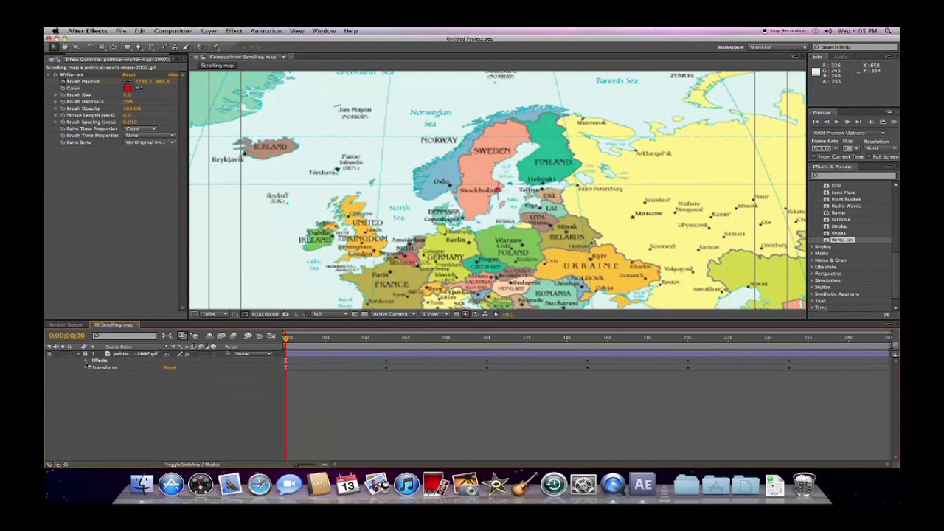
click(86, 361)
click(90, 367)
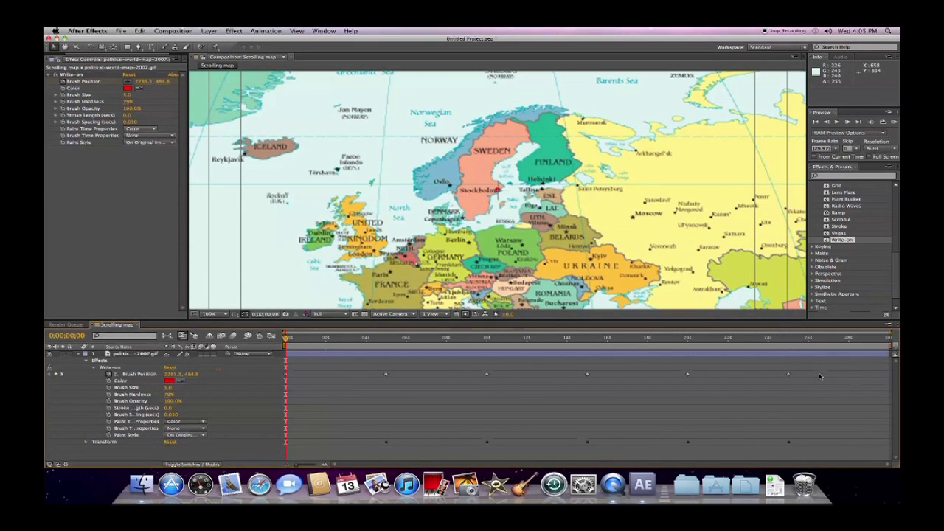
drag(813, 380, 324, 391)
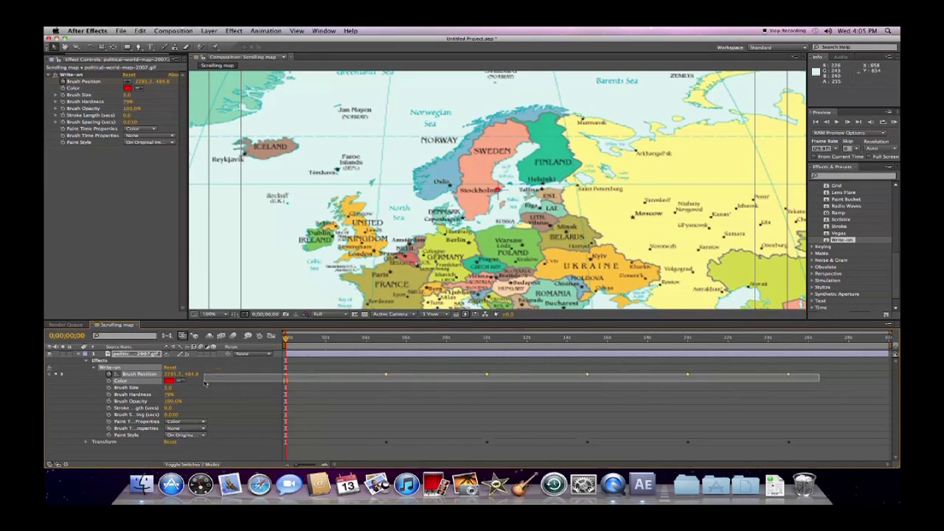
click(130, 381)
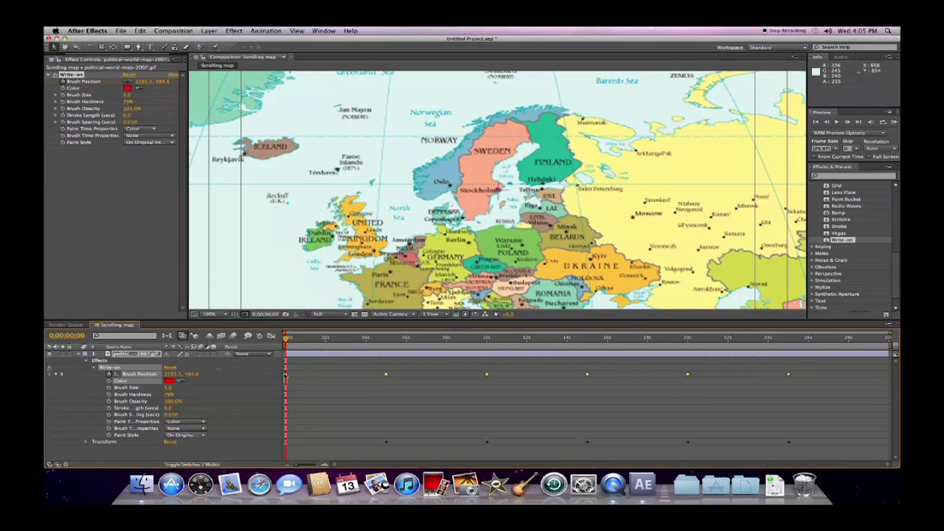
mouse_move(286, 376)
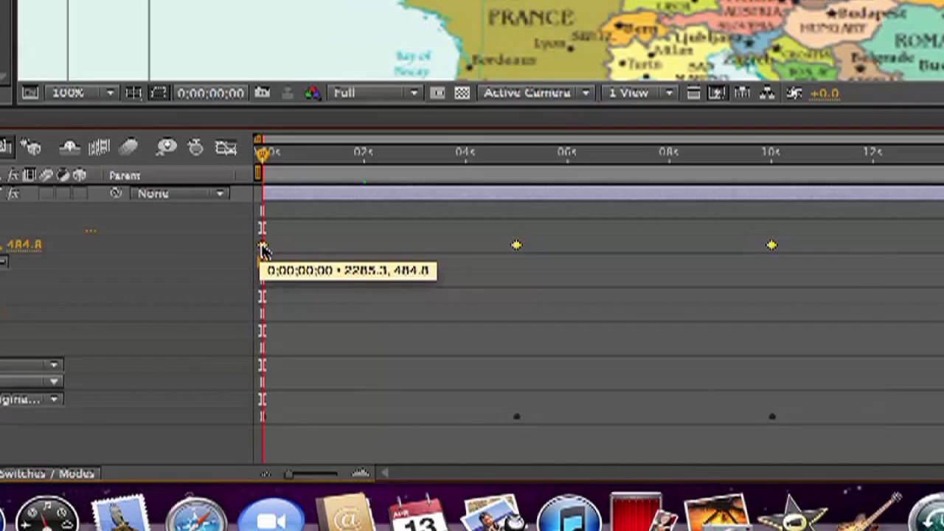
Step: Set the Brush Position keyframes' spatial interpolation to Linear, then scrub to check the straight route
right_click(285, 375)
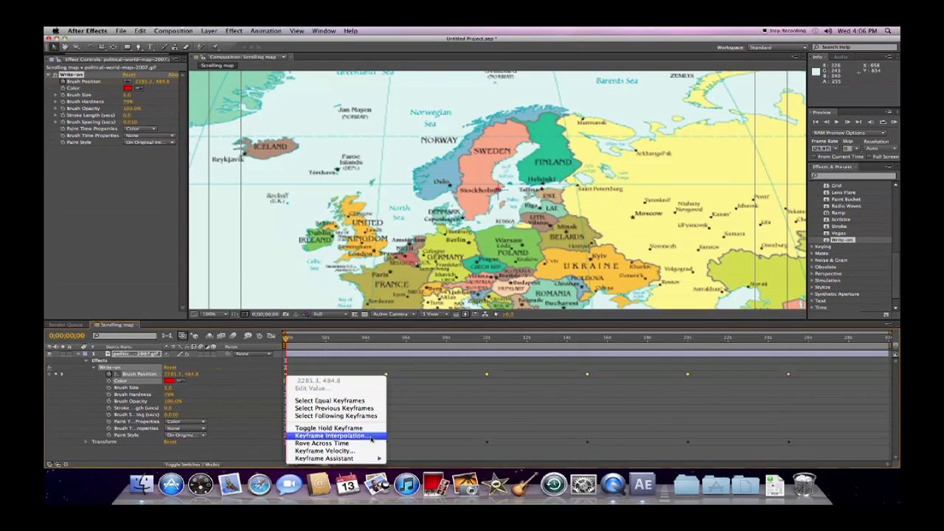
click(330, 436)
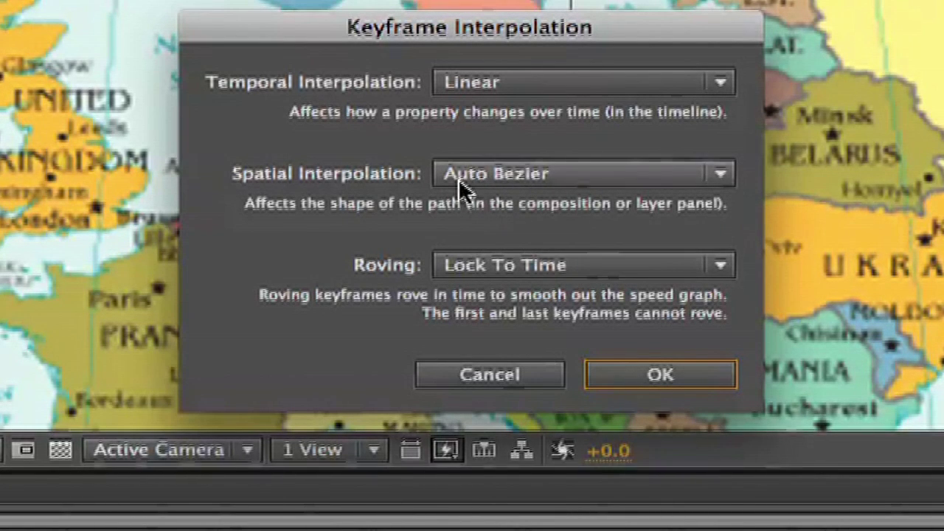
click(713, 176)
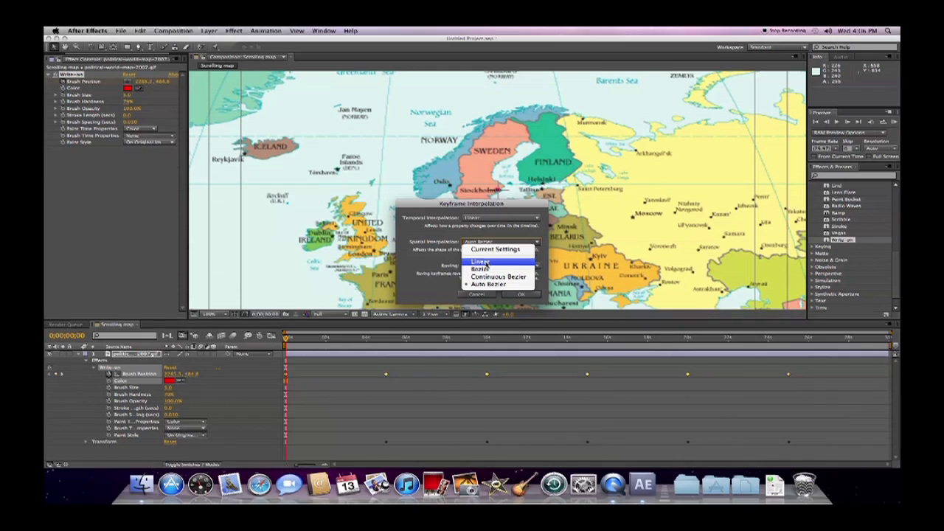
click(527, 253)
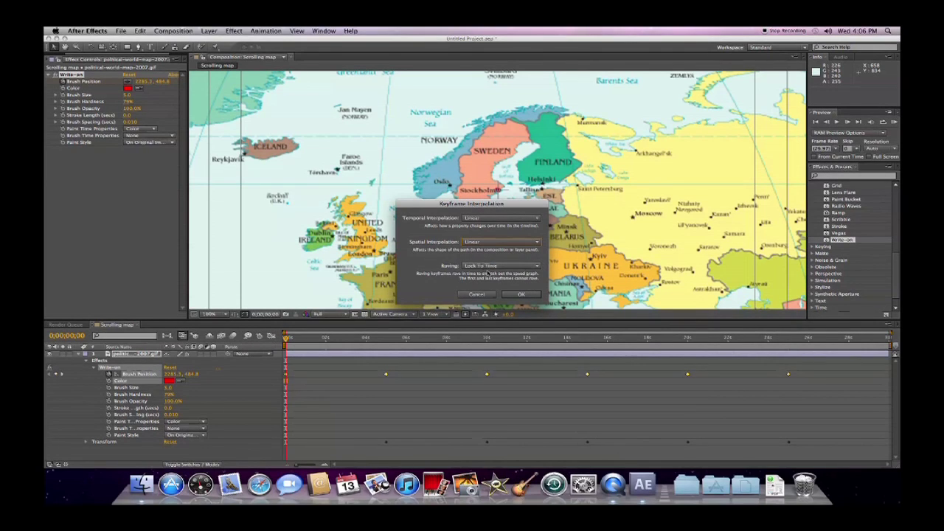
click(520, 295)
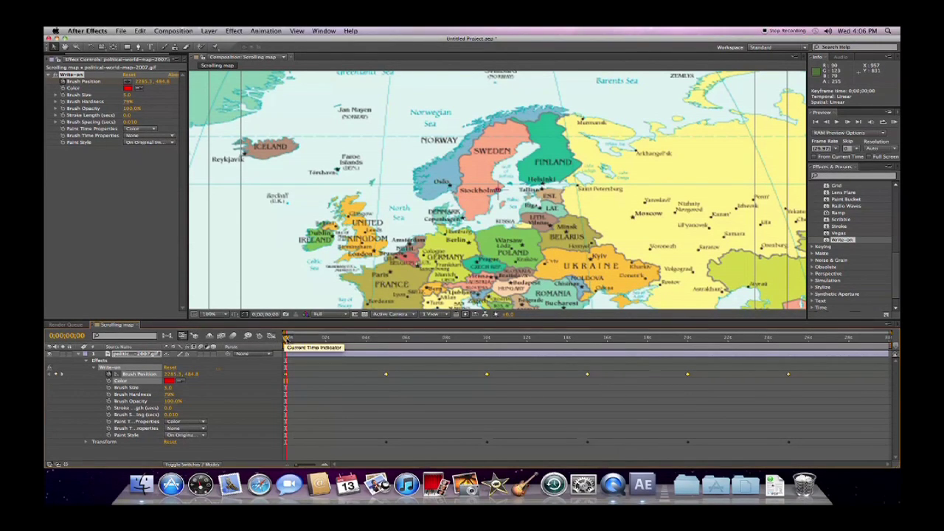
mouse_move(287, 340)
mouse_down()
mouse_move(495, 343)
mouse_move(536, 366)
mouse_move(609, 369)
mouse_move(281, 364)
mouse_up()
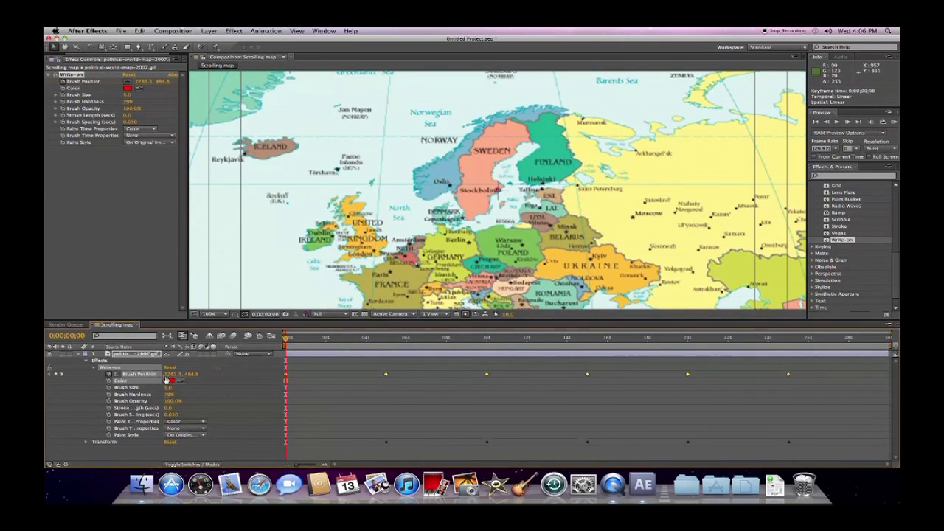
Step: Collapse the layer's effects, find CC Toner under Color Correction, and drag it onto the map layer
click(87, 363)
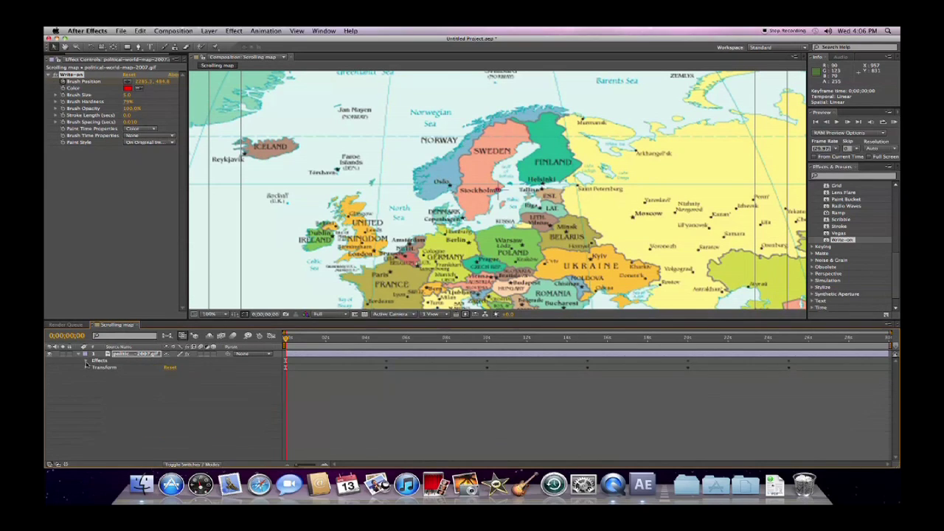
click(140, 402)
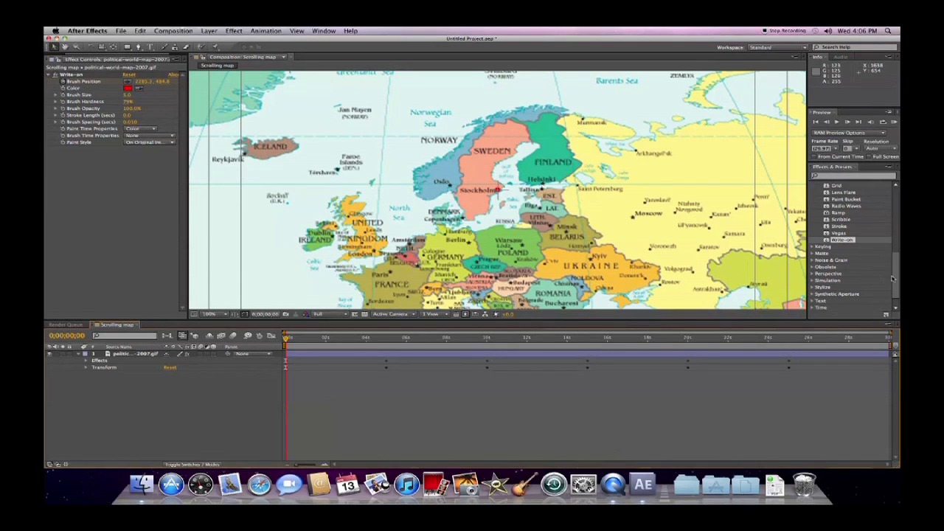
drag(895, 278, 894, 225)
scroll(865, 228, up, 2)
click(812, 237)
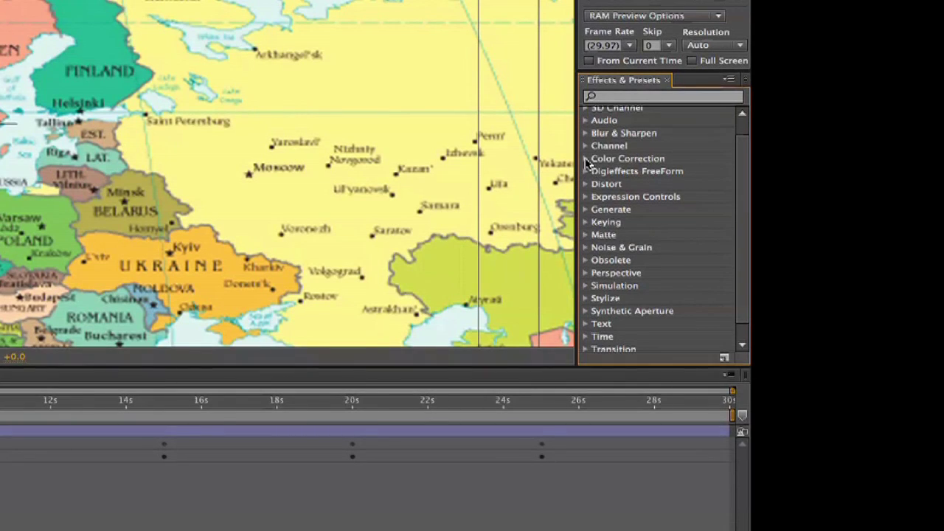
click(812, 209)
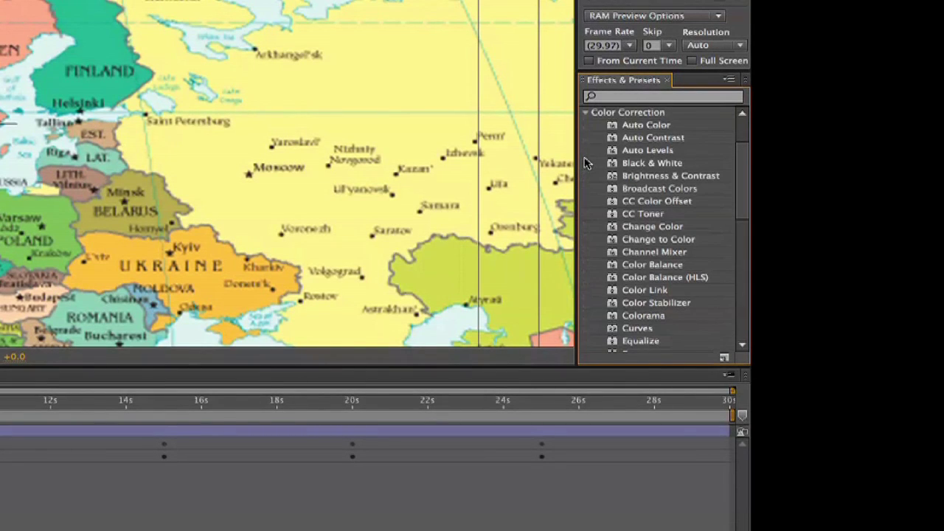
scroll(738, 169, down, 1)
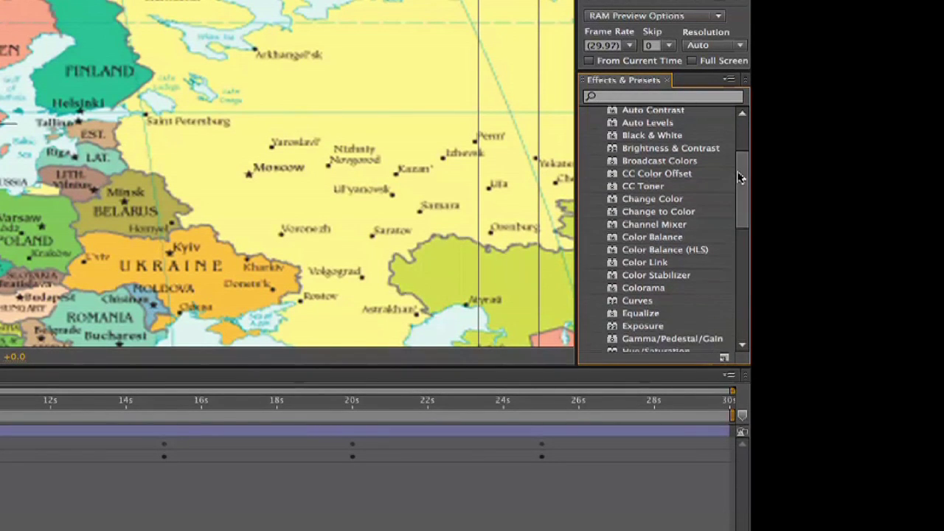
click(641, 189)
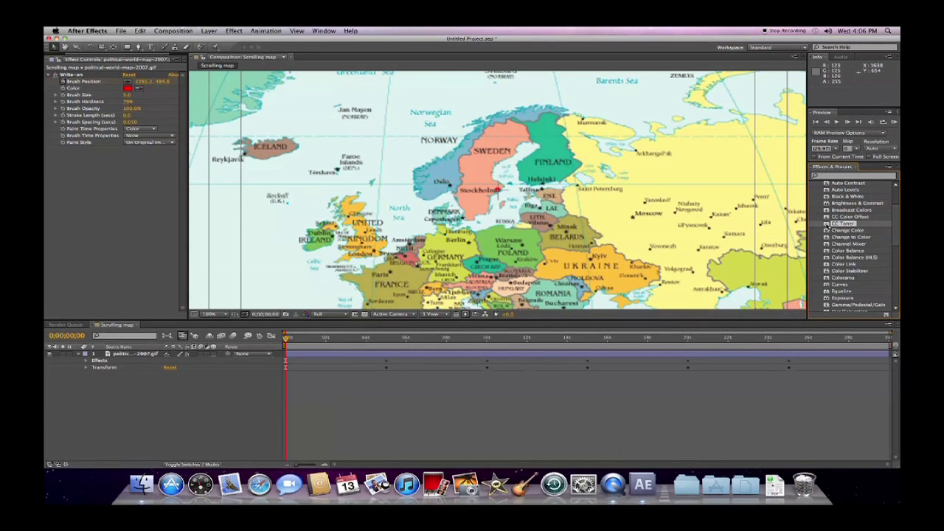
drag(807, 223, 74, 201)
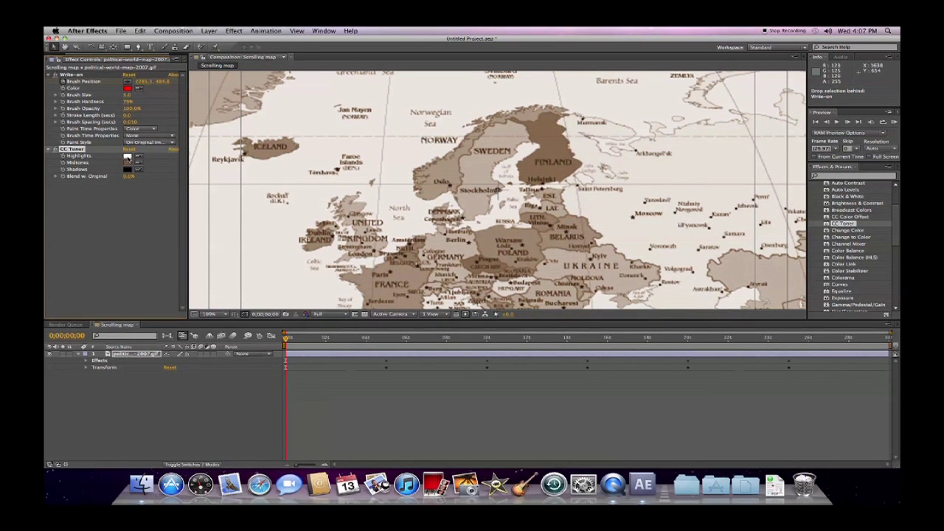
Step: Set CC Toner's Highlights color to a pale cream
click(128, 157)
click(491, 290)
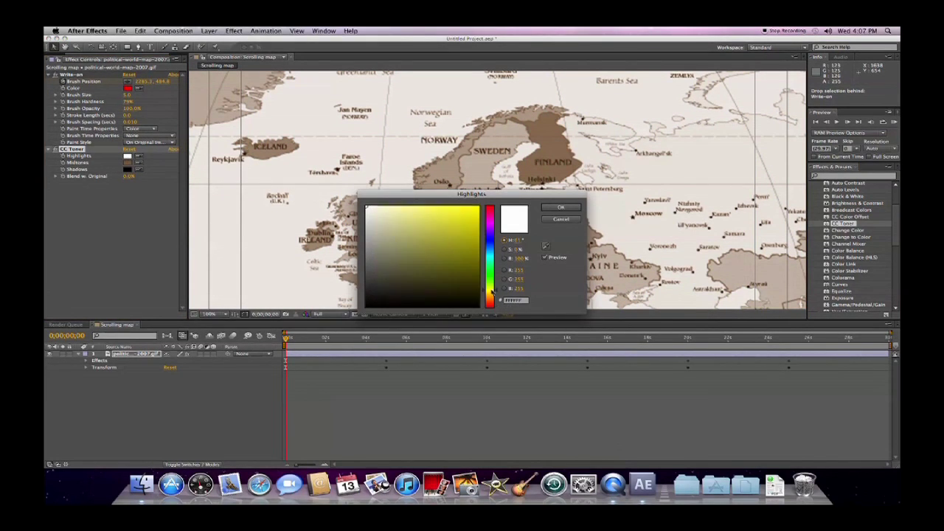
drag(487, 292, 492, 297)
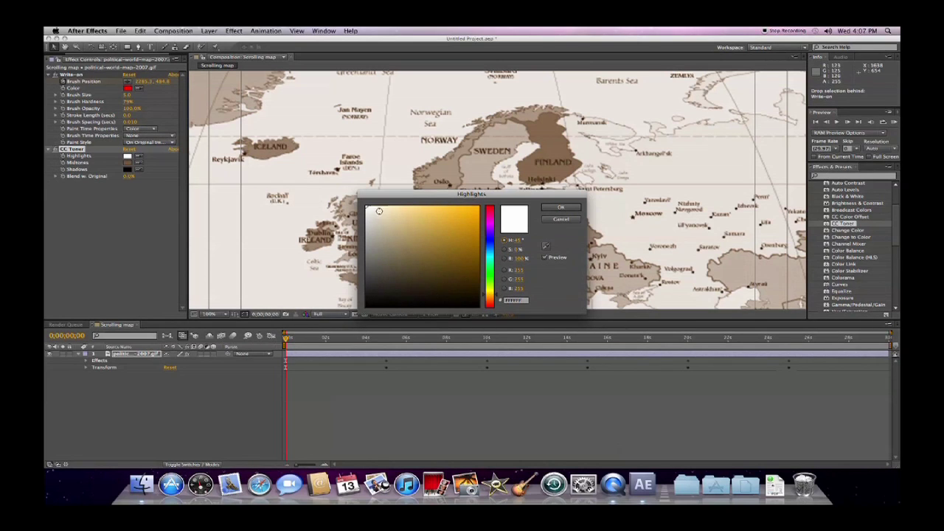
drag(378, 211, 389, 209)
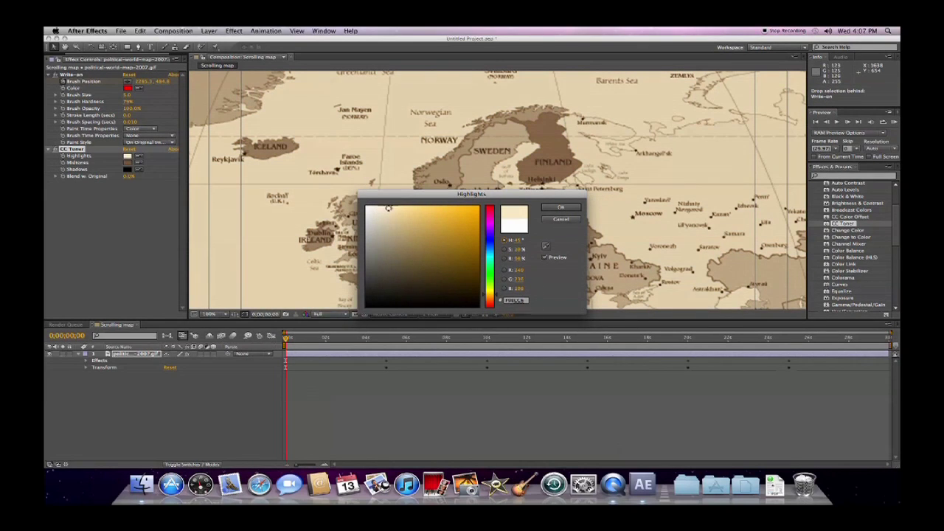
click(561, 207)
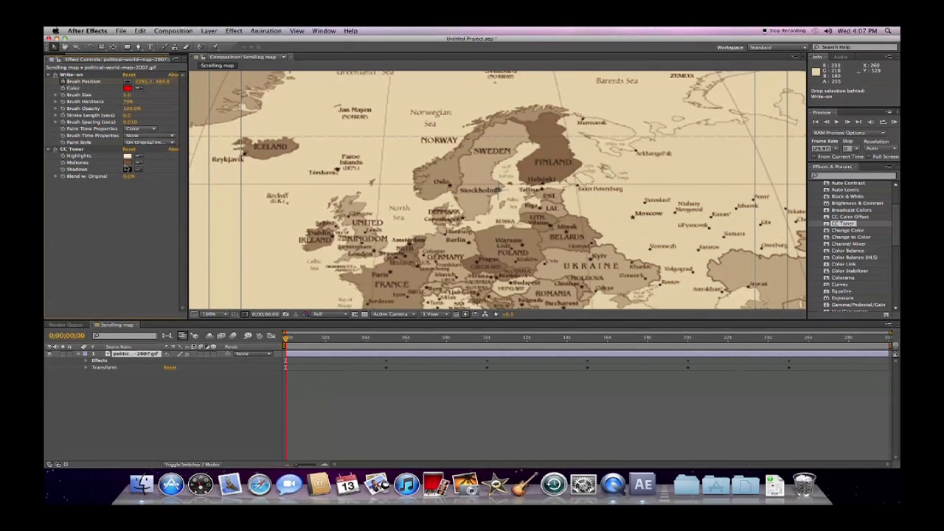
Step: Set CC Toner's Midtones to brown and check the route at 0:00:03:07
click(127, 164)
click(435, 253)
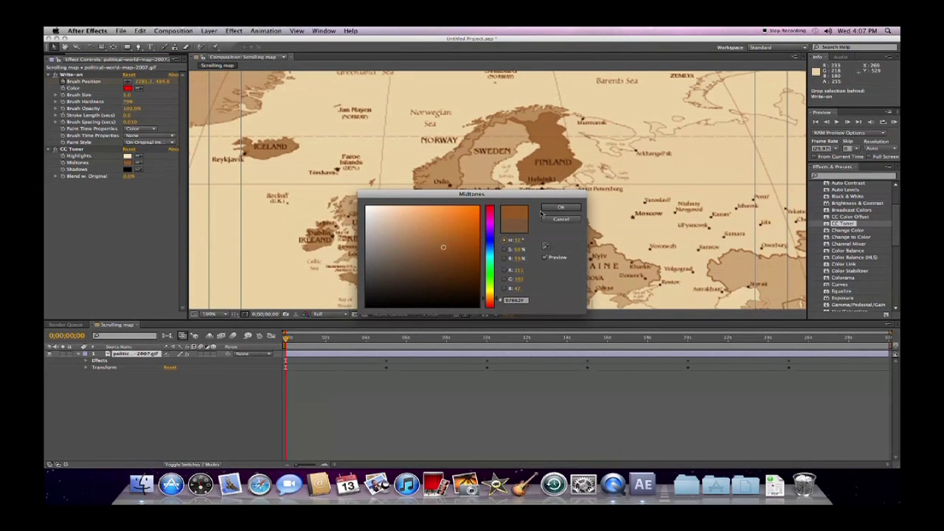
click(552, 209)
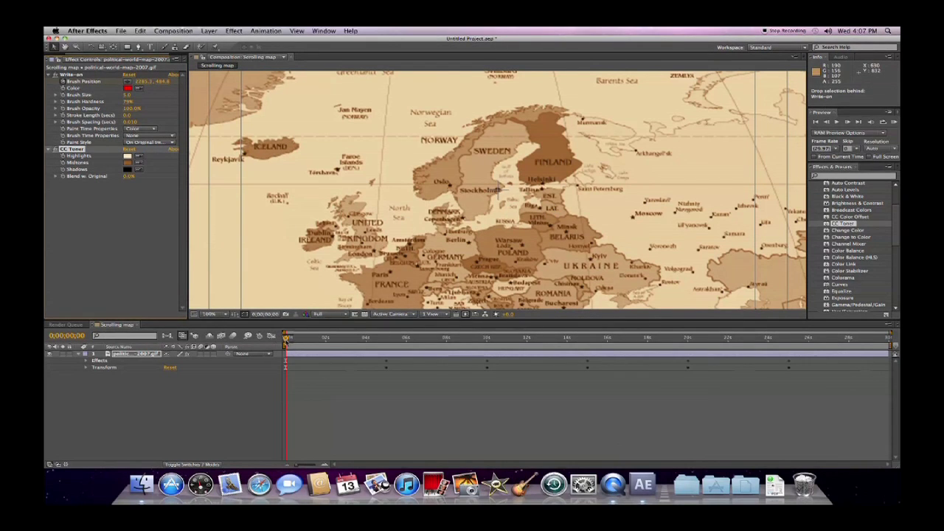
mouse_move(286, 338)
mouse_down()
mouse_move(381, 341)
mouse_move(287, 341)
mouse_up()
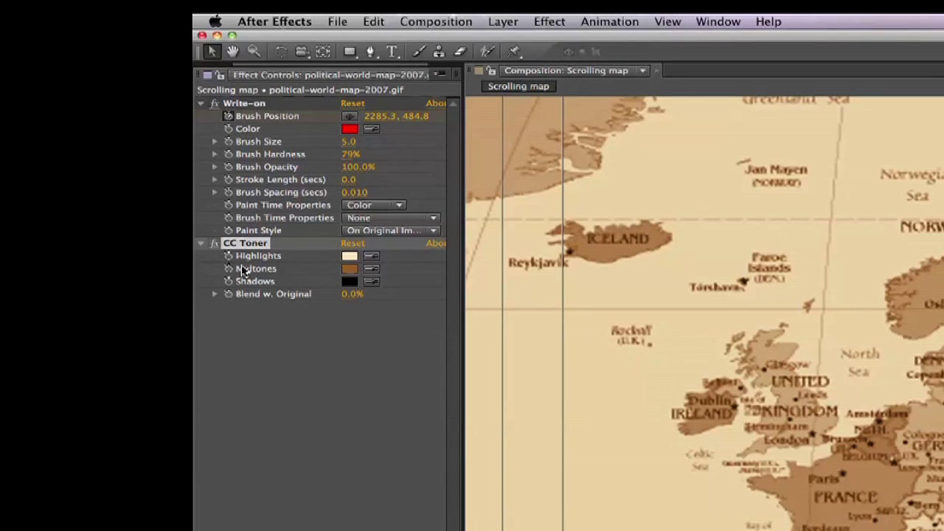
Step: Move CC Toner above Write-on and preview the red route at 0:00:04:22
mouse_move(289, 245)
mouse_down()
mouse_move(299, 231)
mouse_move(300, 101)
mouse_up()
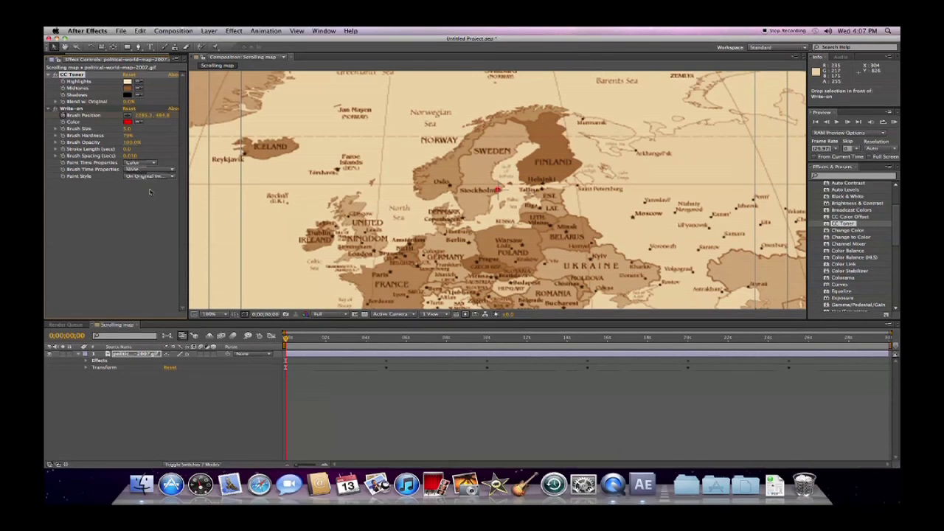
mouse_move(288, 341)
mouse_down()
mouse_move(421, 344)
mouse_move(286, 345)
mouse_up()
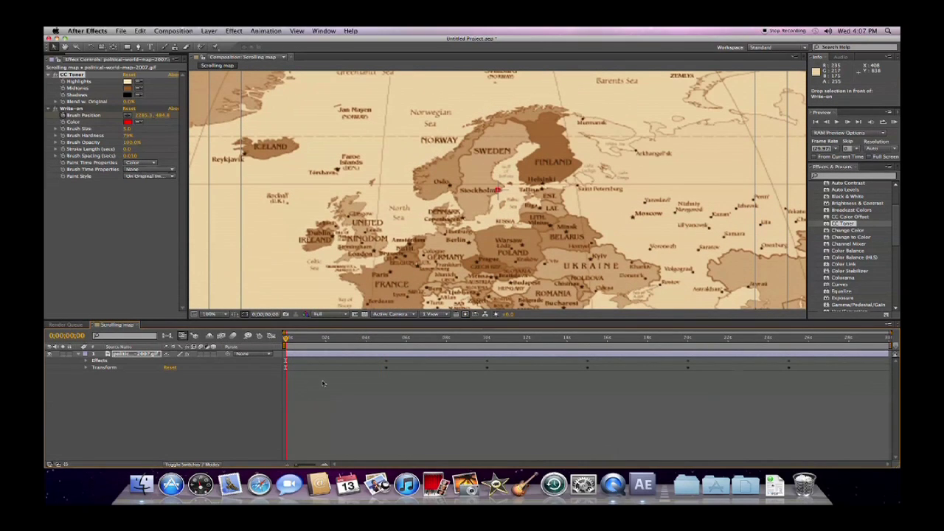
click(281, 393)
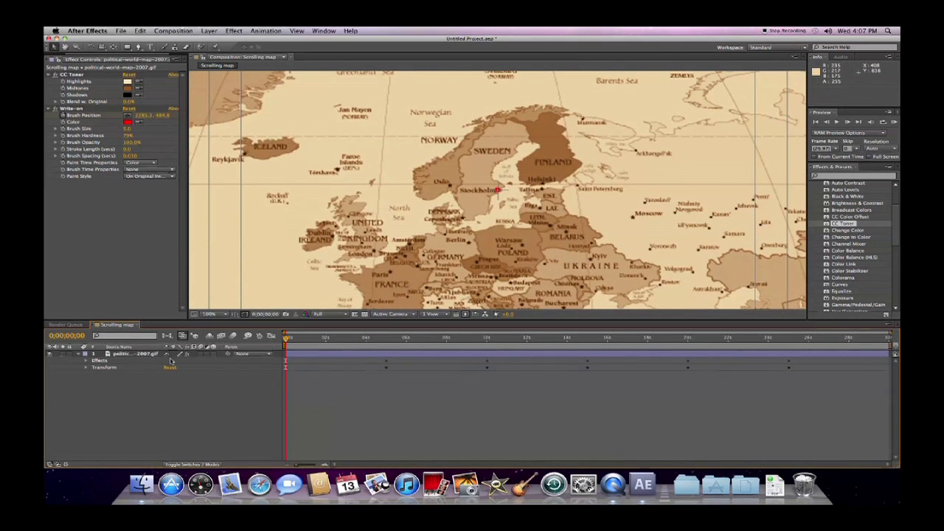
Step: Create a black 1920x1080 solid, Black Solid 1, from Layer > New > Solid
click(210, 31)
mouse_move(213, 41)
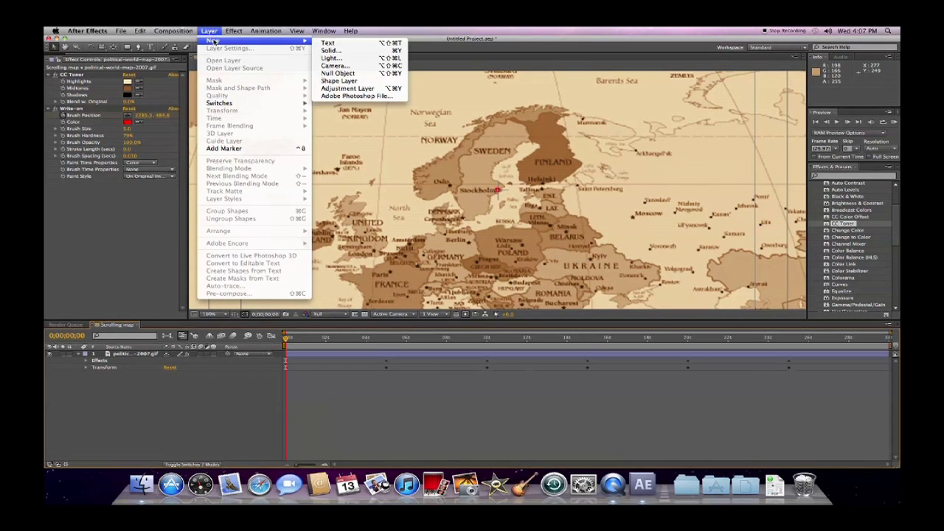
click(346, 52)
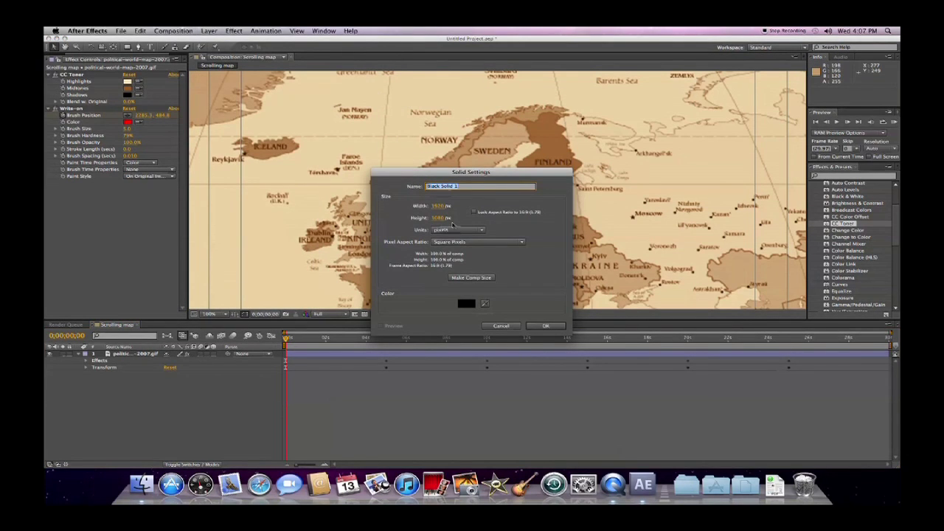
click(545, 326)
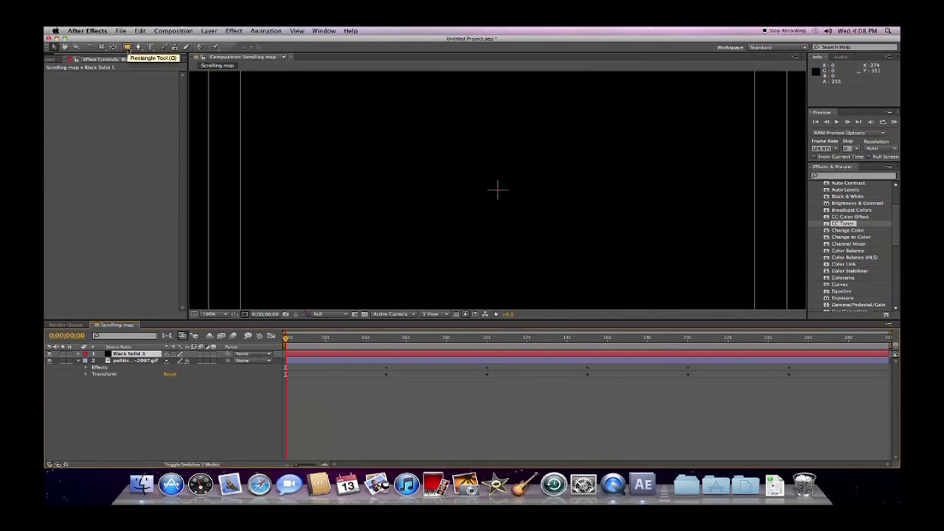
click(127, 47)
Step: Draw an ellipse mask on Black Solid 1 across the composition
drag(127, 47, 163, 67)
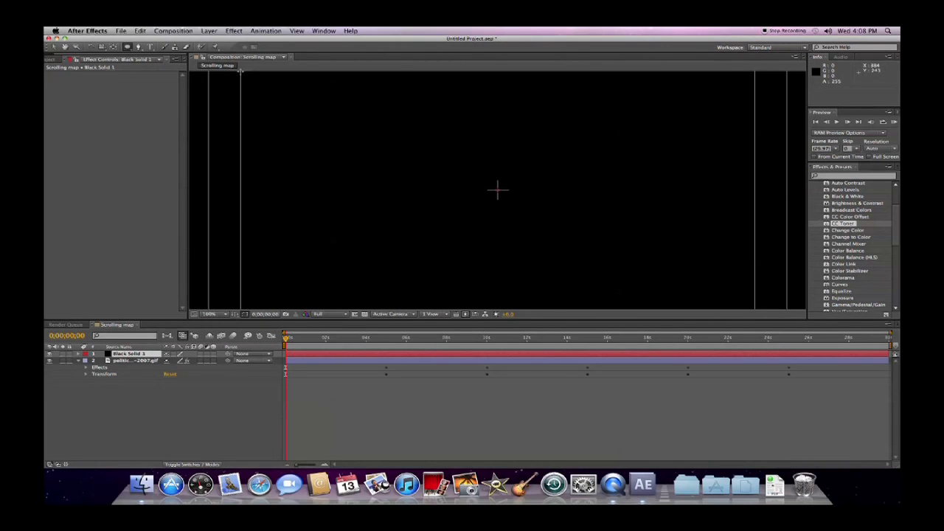
mouse_move(239, 69)
mouse_down()
mouse_move(488, 199)
mouse_move(756, 310)
mouse_up()
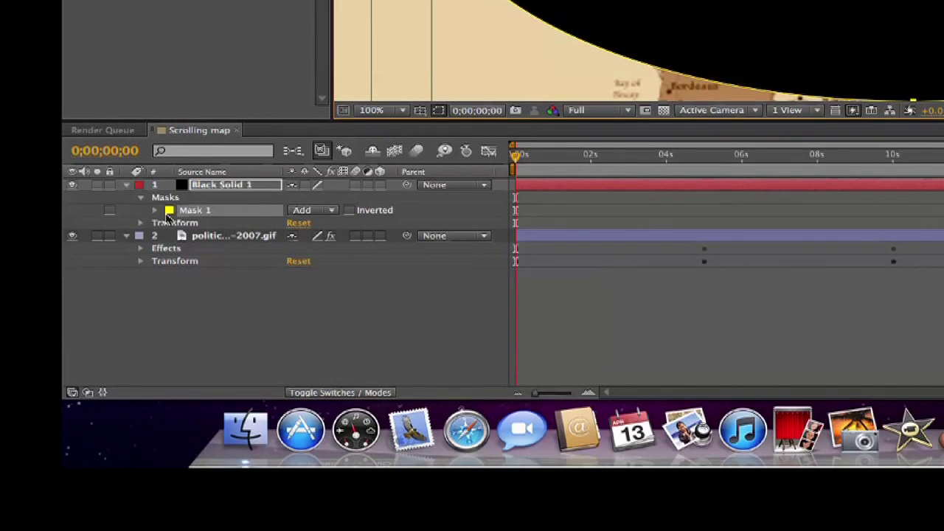
Step: Invert Mask 1 and raise its Mask Feather to about 350 pixels
click(92, 367)
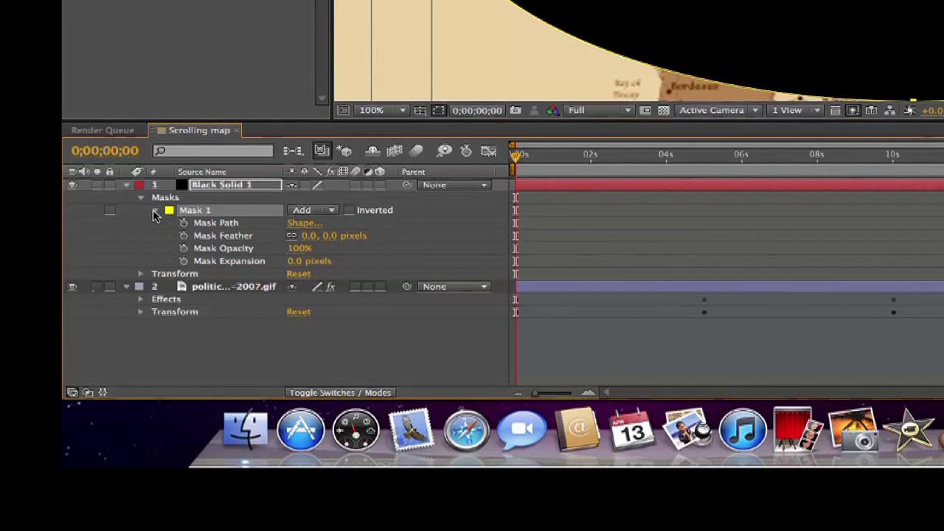
click(351, 211)
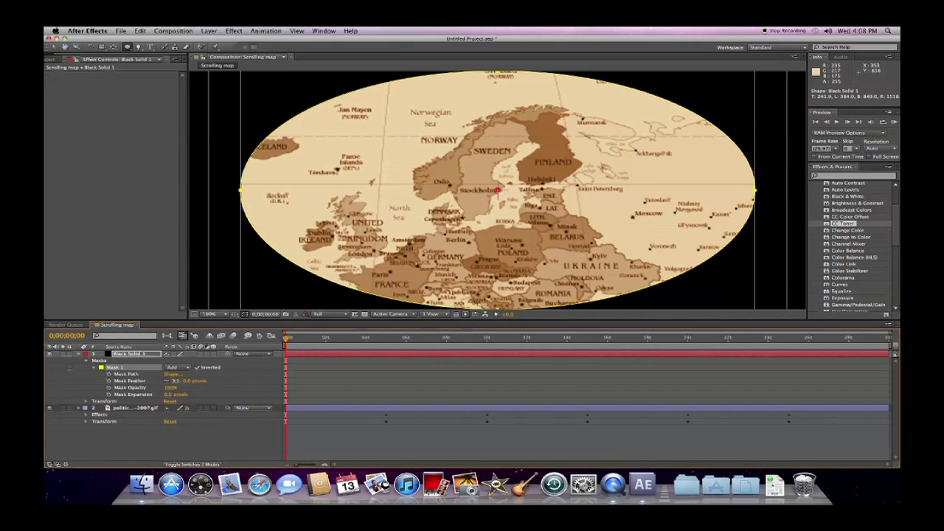
drag(175, 381, 214, 382)
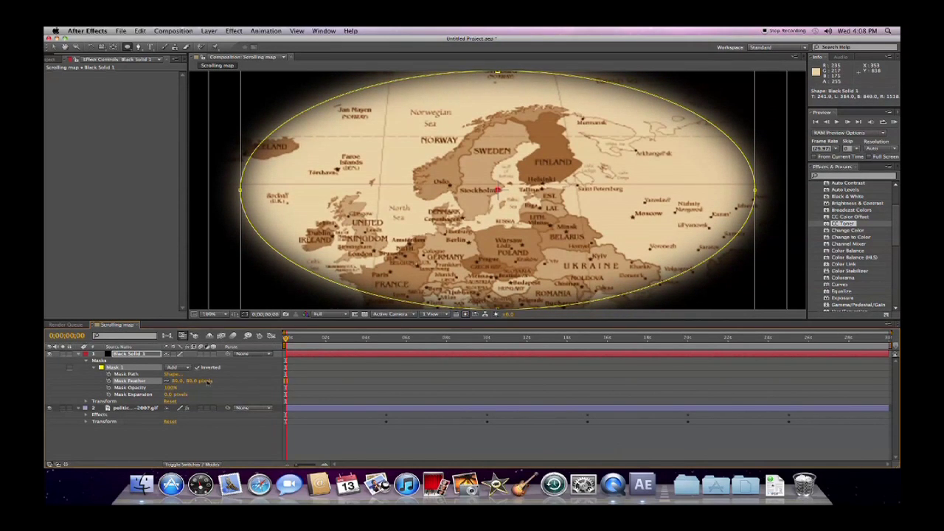
drag(181, 380, 265, 381)
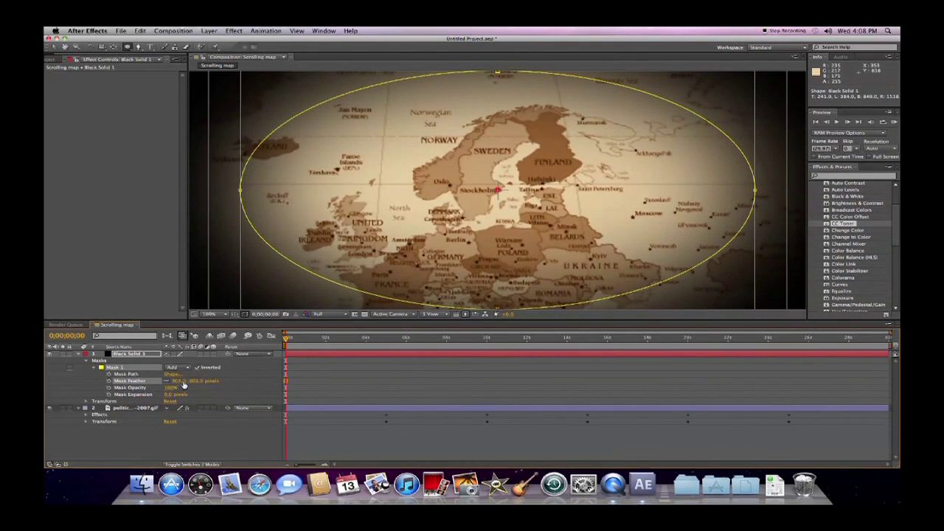
drag(181, 380, 201, 380)
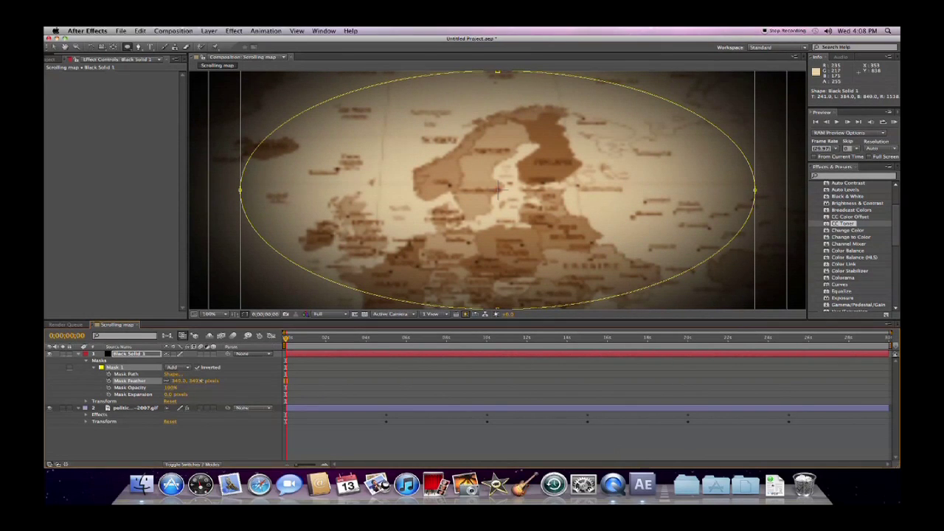